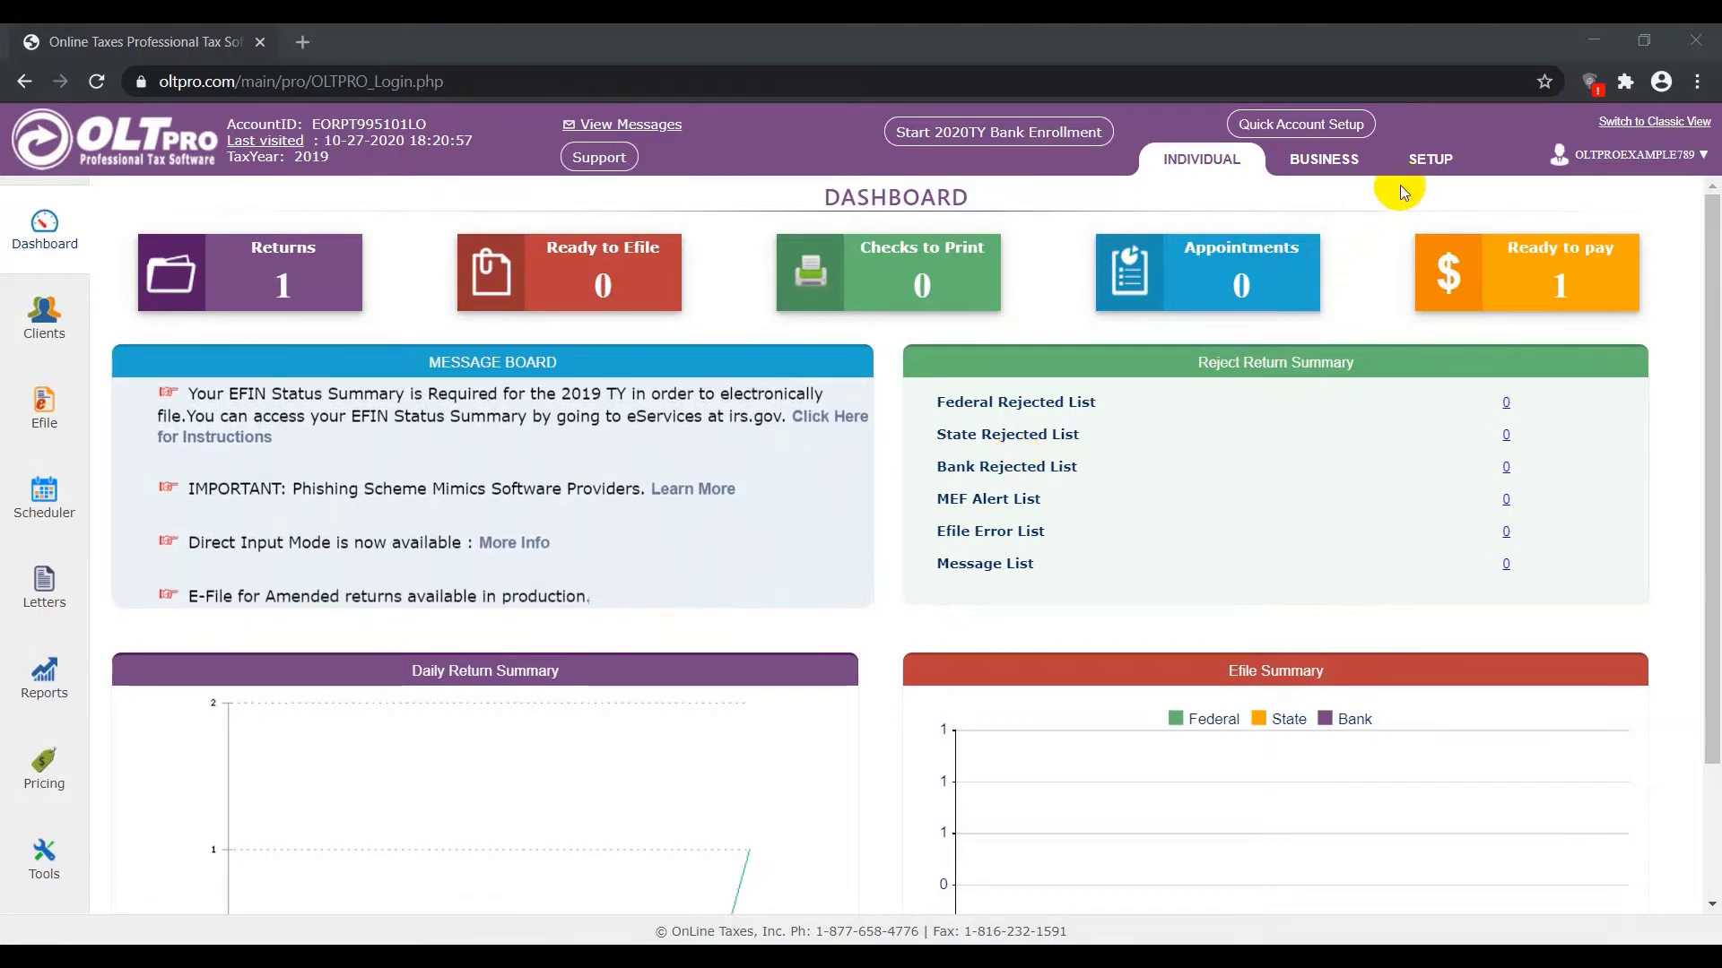
- Go to the Setup area and open the Sign Pad page
left_click(1429, 166)
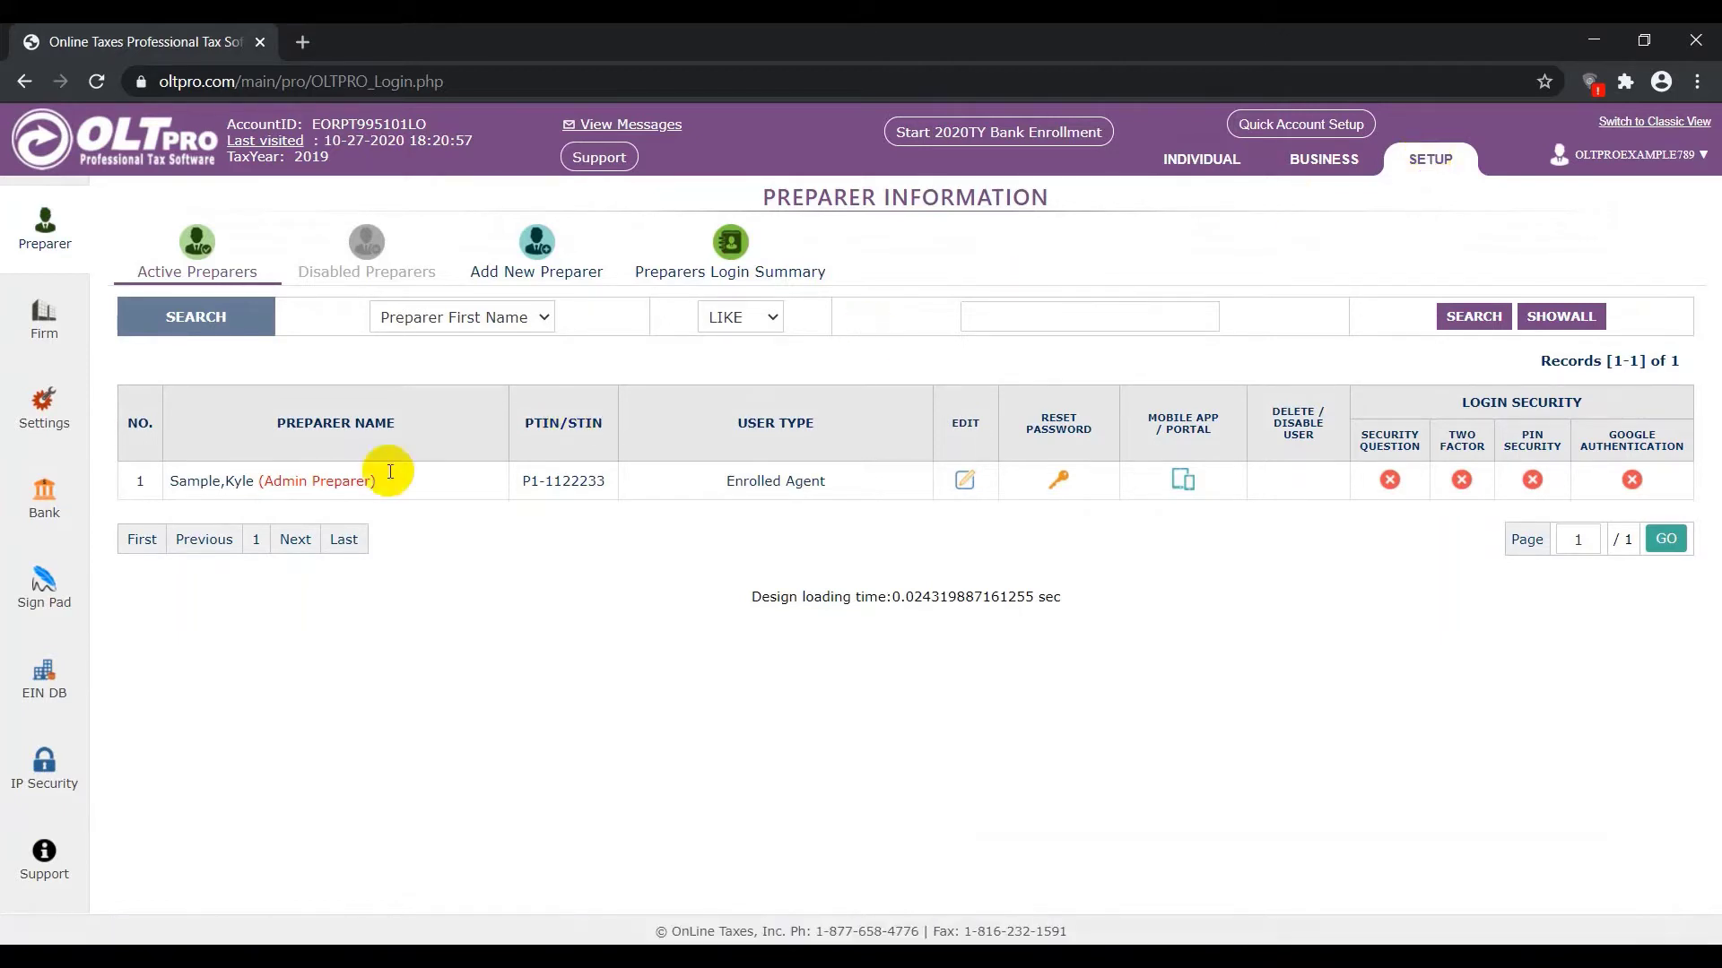
left_click(45, 587)
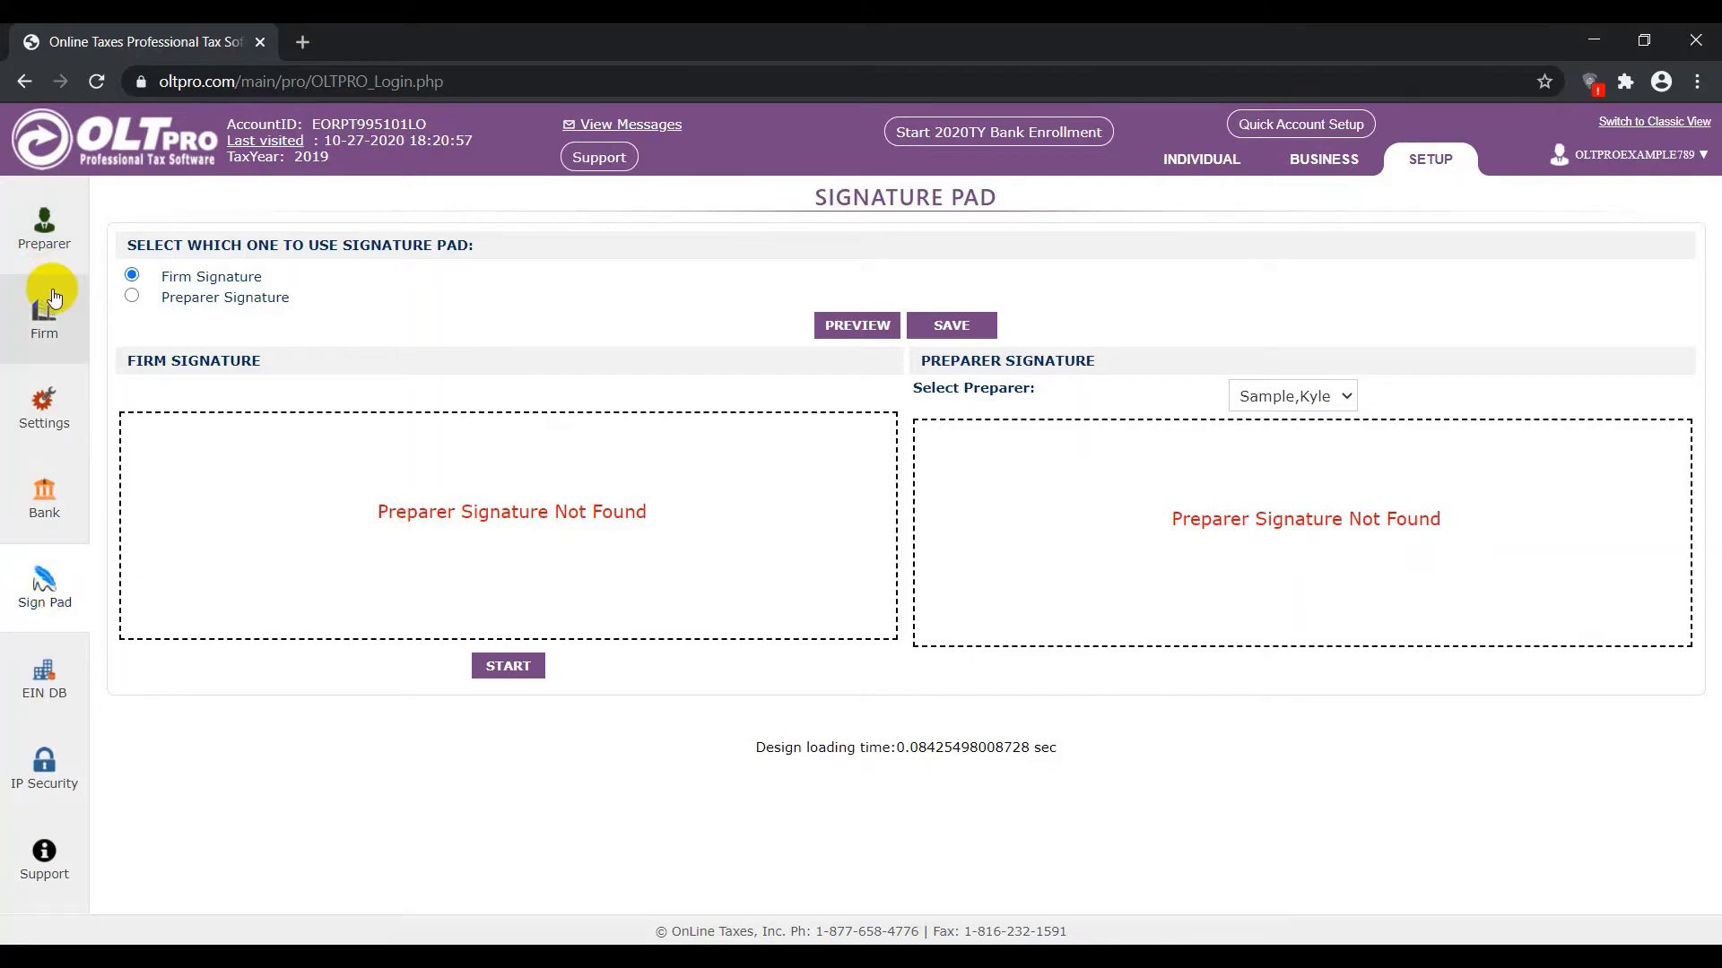
- Select Firm Signature instead of Preparer Signature as the signature to draw
left_click(133, 297)
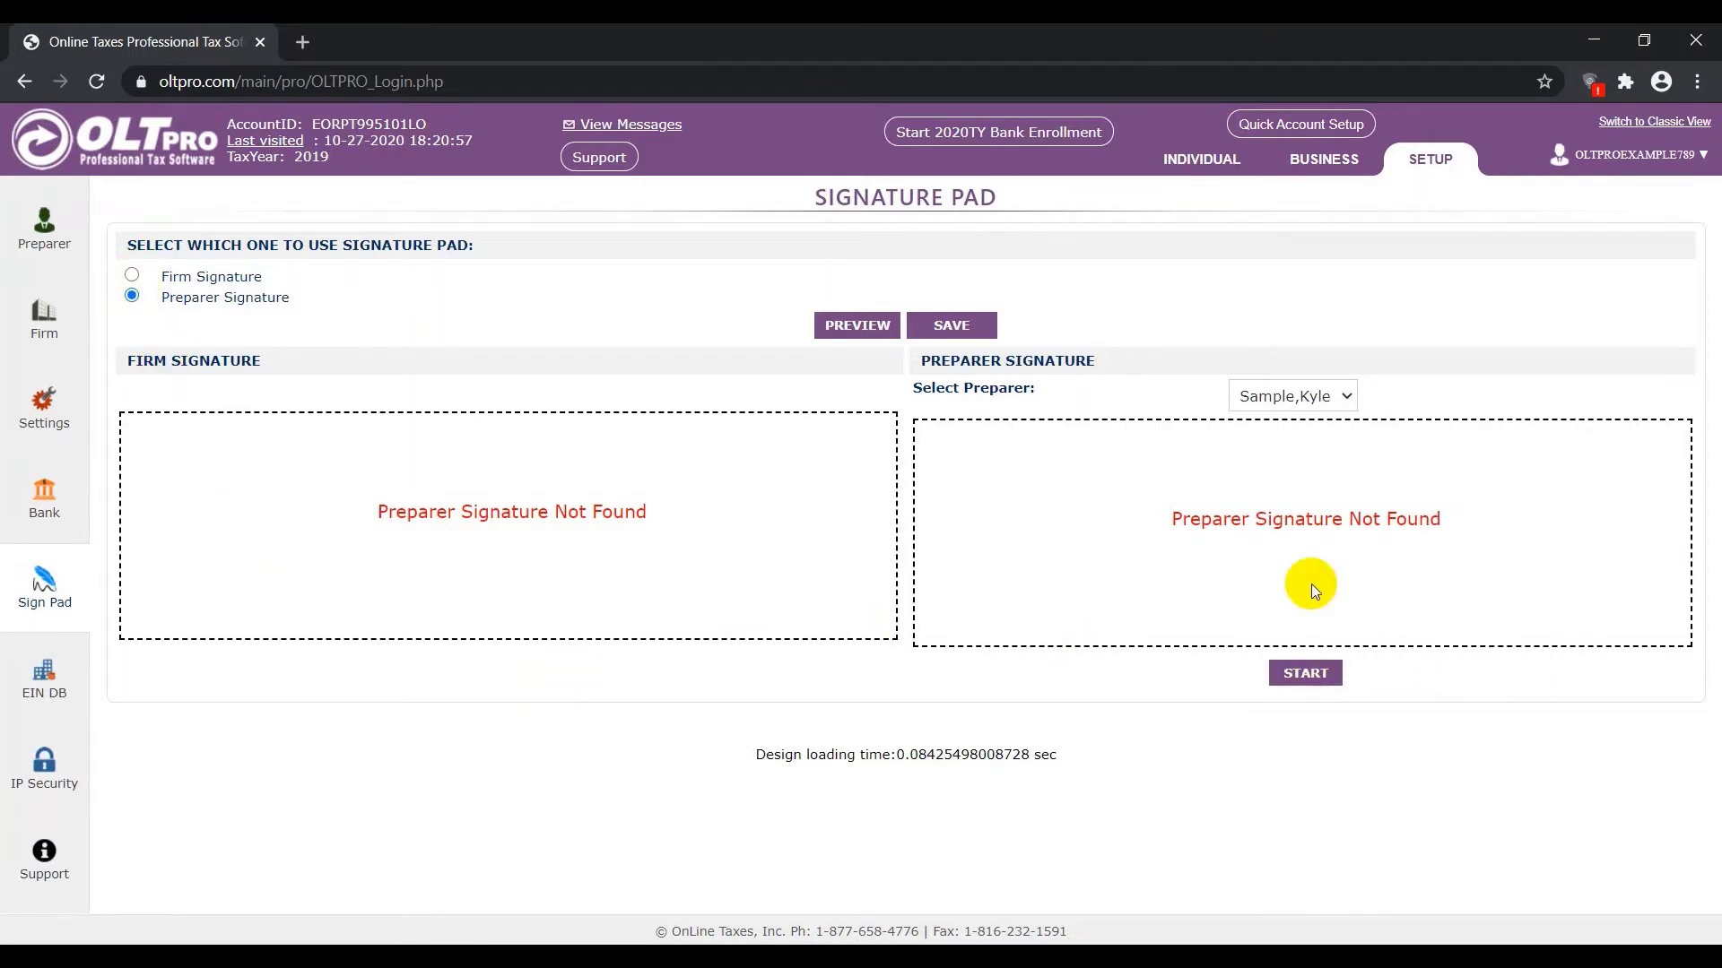
left_click(133, 276)
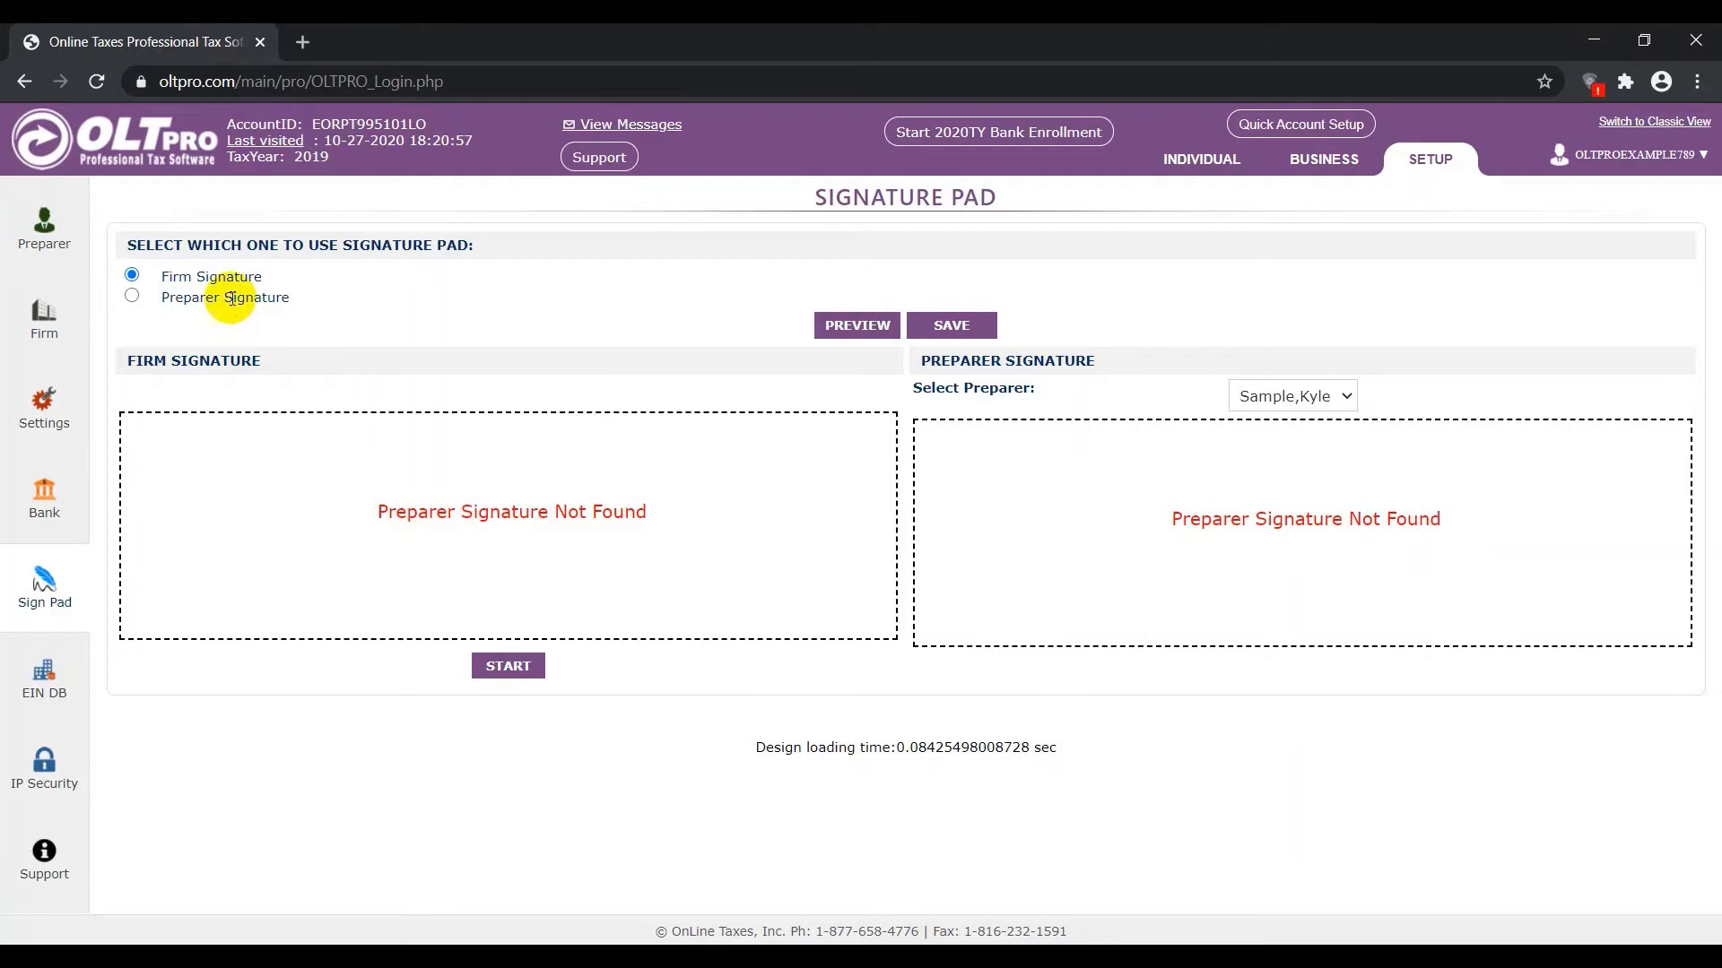
- Start a blank firm pad and draw a first handwritten 'Firm' signature
left_click(508, 668)
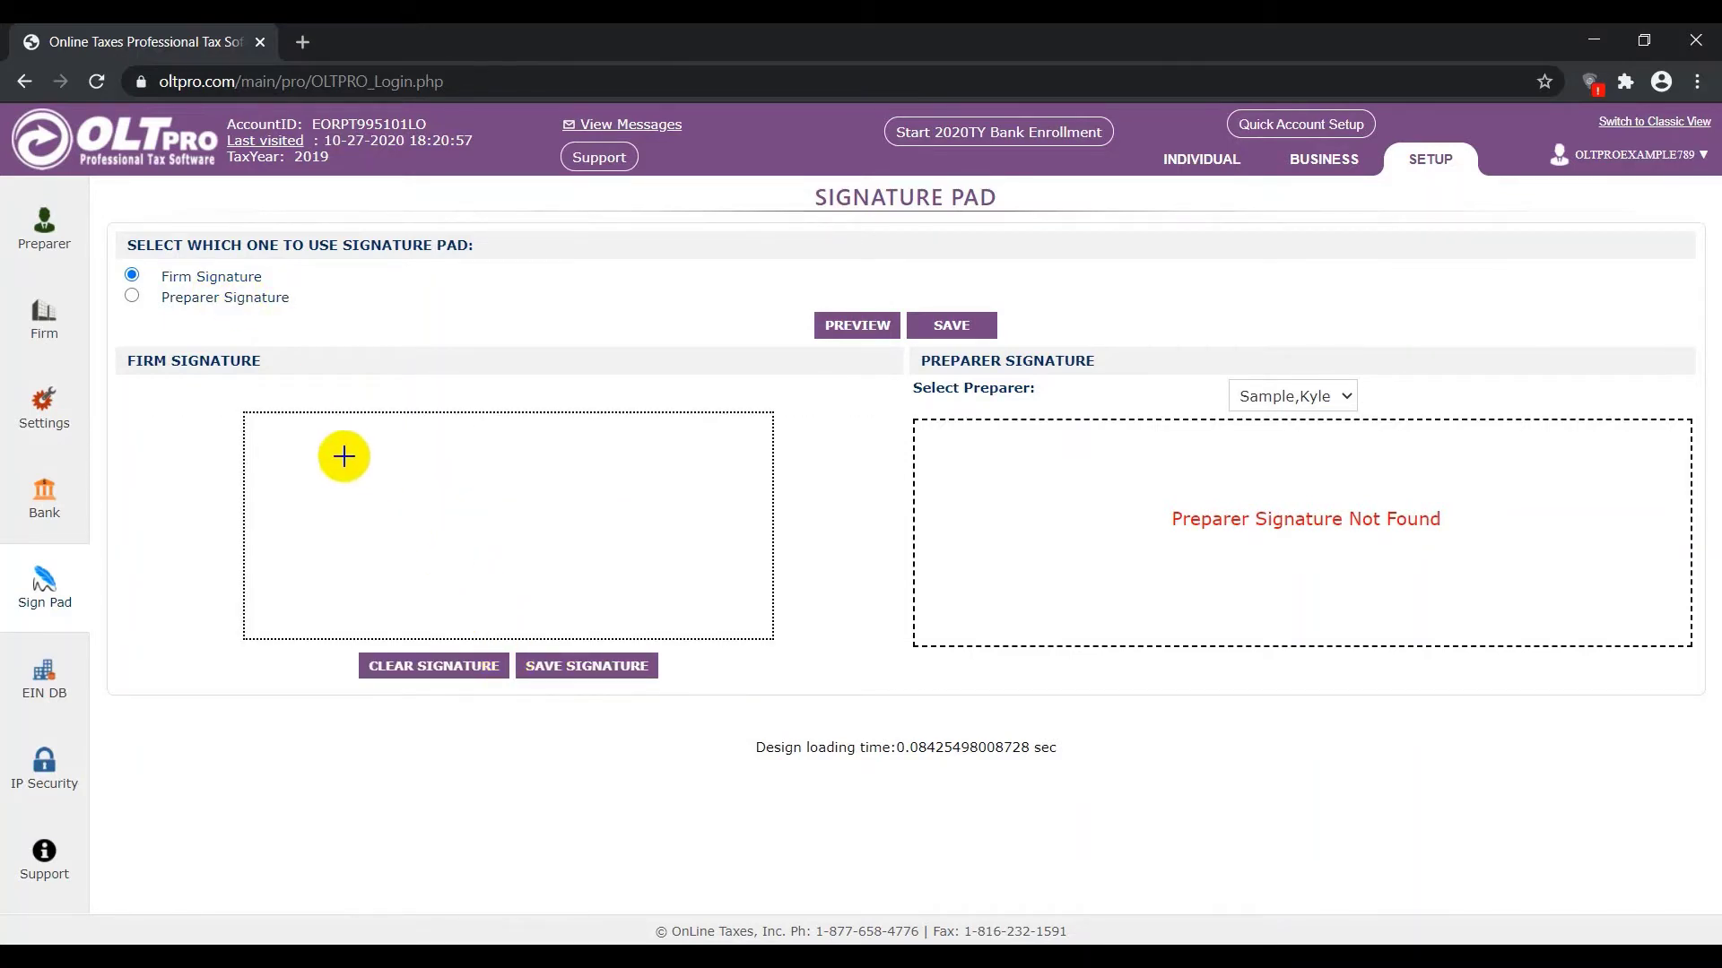
left_click_drag(294, 455, 411, 469)
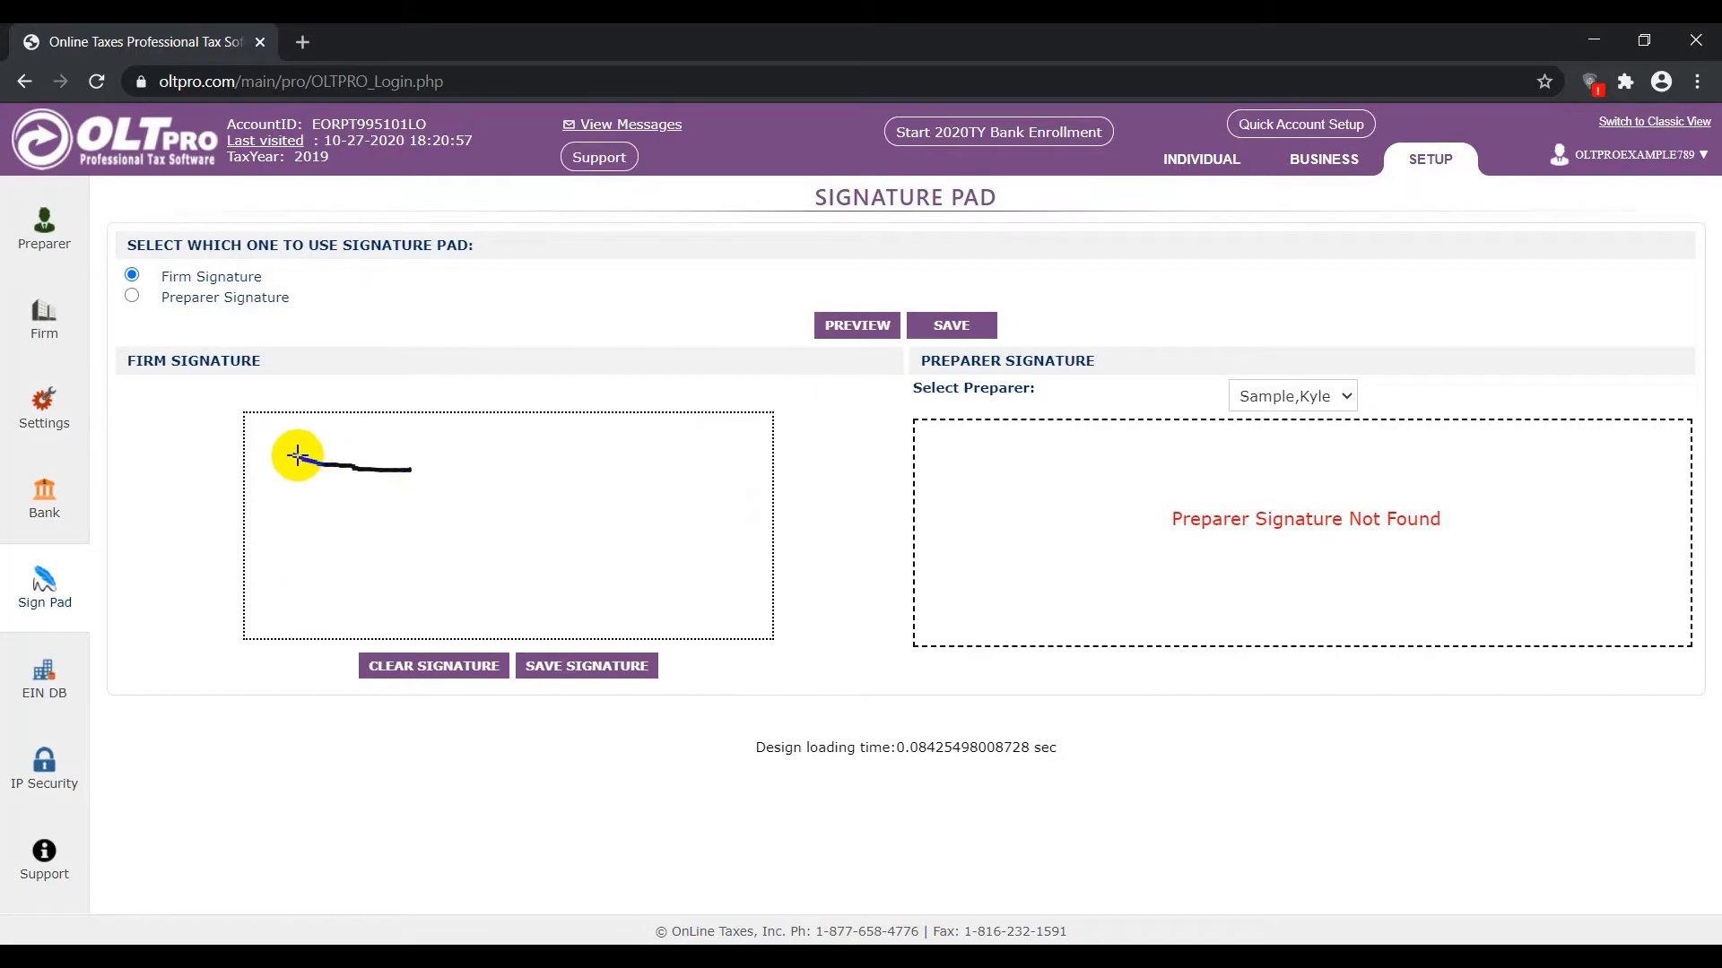
mouse_move(292, 455)
left_mouse_down()
mouse_move(308, 576)
mouse_move(332, 522)
mouse_move(358, 572)
mouse_move(414, 525)
left_mouse_up()
left_click(349, 512)
mouse_move(414, 529)
left_mouse_down()
mouse_move(421, 556)
mouse_move(465, 563)
left_mouse_up()
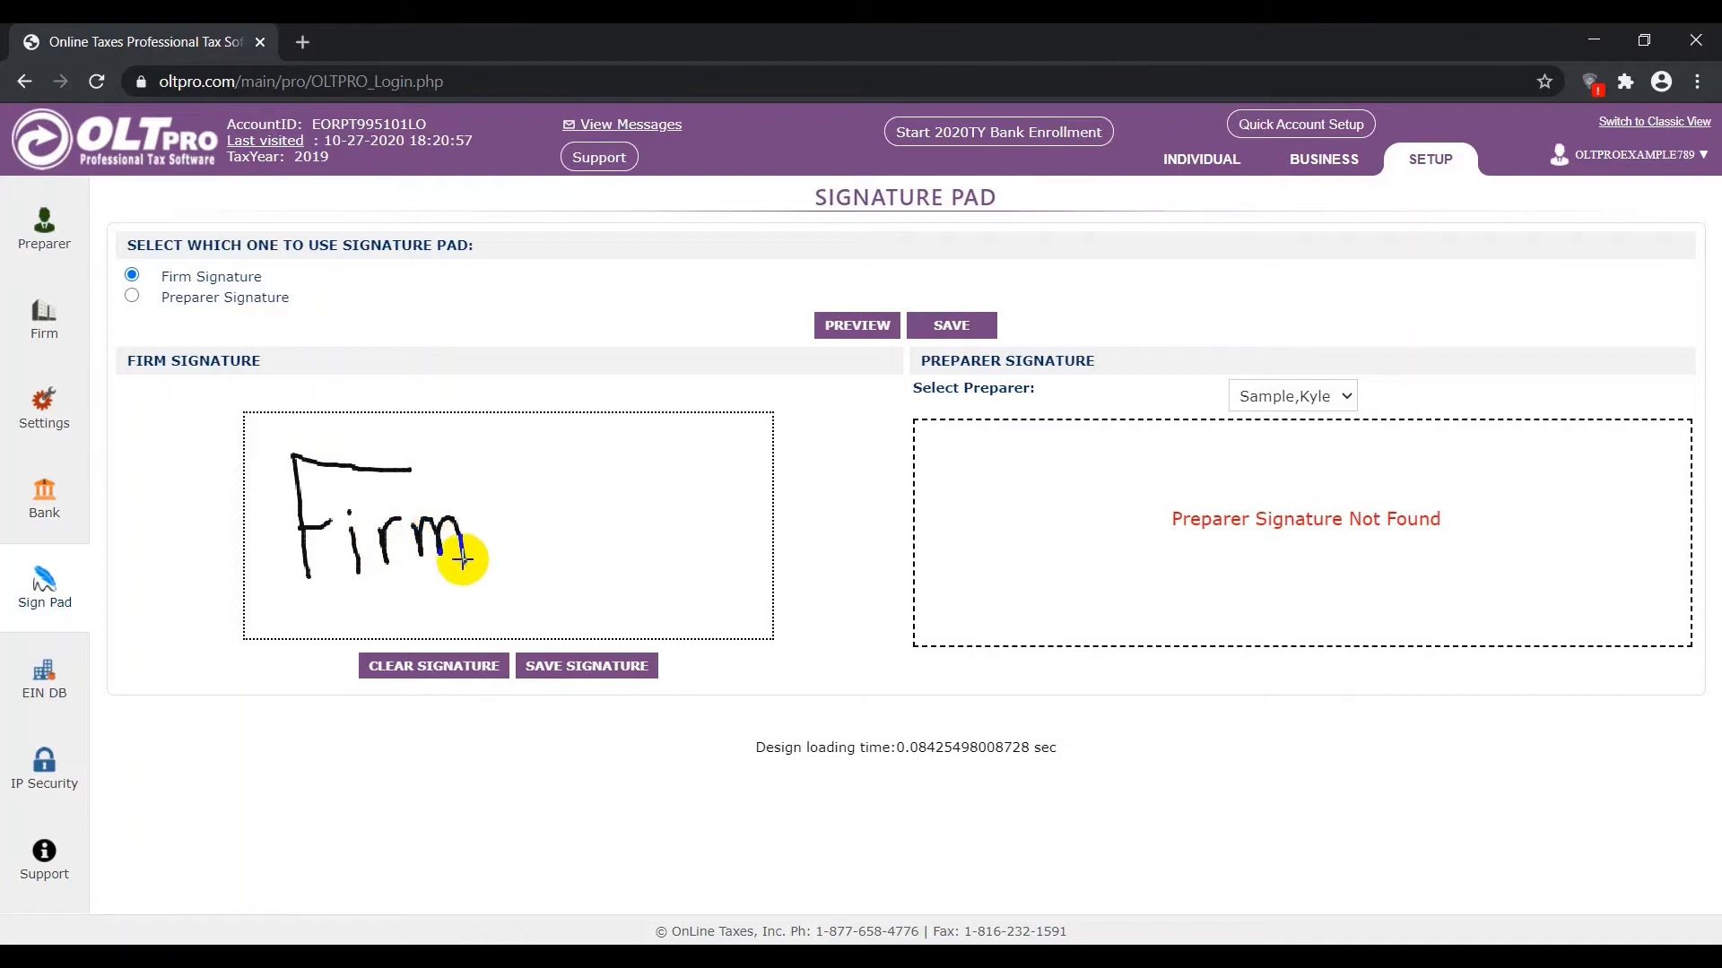
- Clear the pad, redraw 'Firm', and save it as the firm signature
left_click(455, 672)
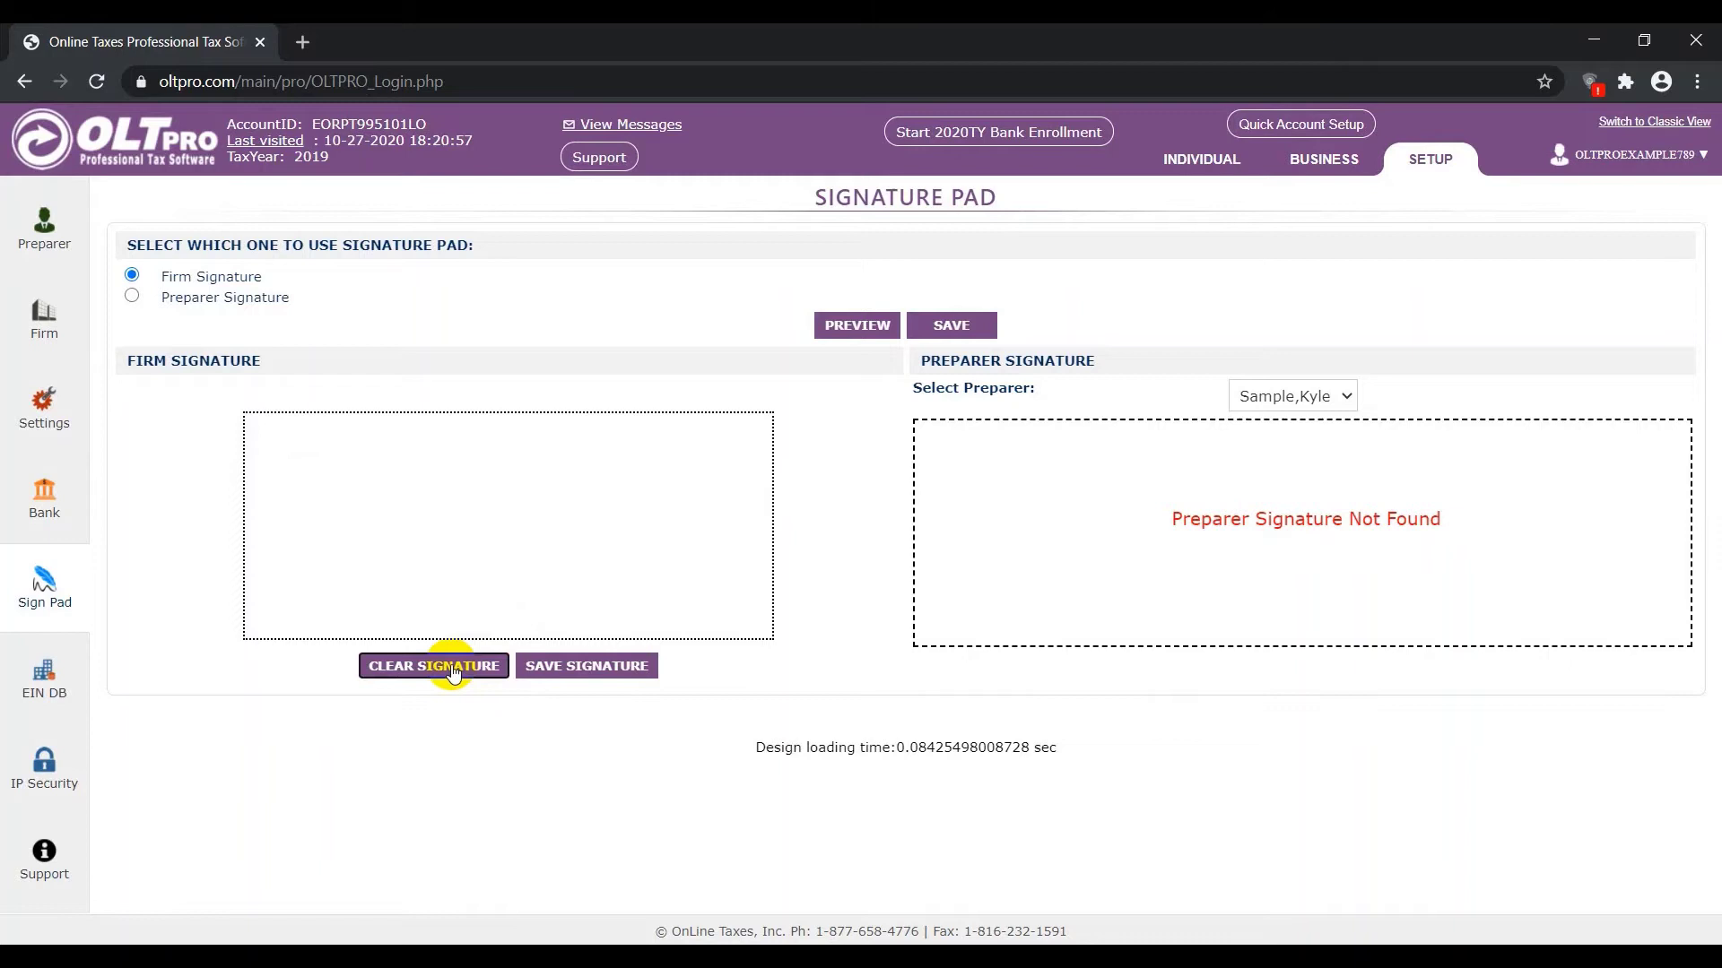
mouse_move(396, 465)
left_mouse_down()
mouse_move(392, 578)
mouse_move(449, 469)
mouse_move(476, 462)
left_mouse_up()
mouse_move(391, 523)
left_mouse_down()
mouse_move(414, 528)
mouse_move(431, 574)
mouse_move(457, 550)
mouse_move(460, 567)
left_mouse_up()
left_click(425, 518)
mouse_move(454, 538)
left_mouse_down()
mouse_move(535, 526)
mouse_move(543, 564)
left_mouse_up()
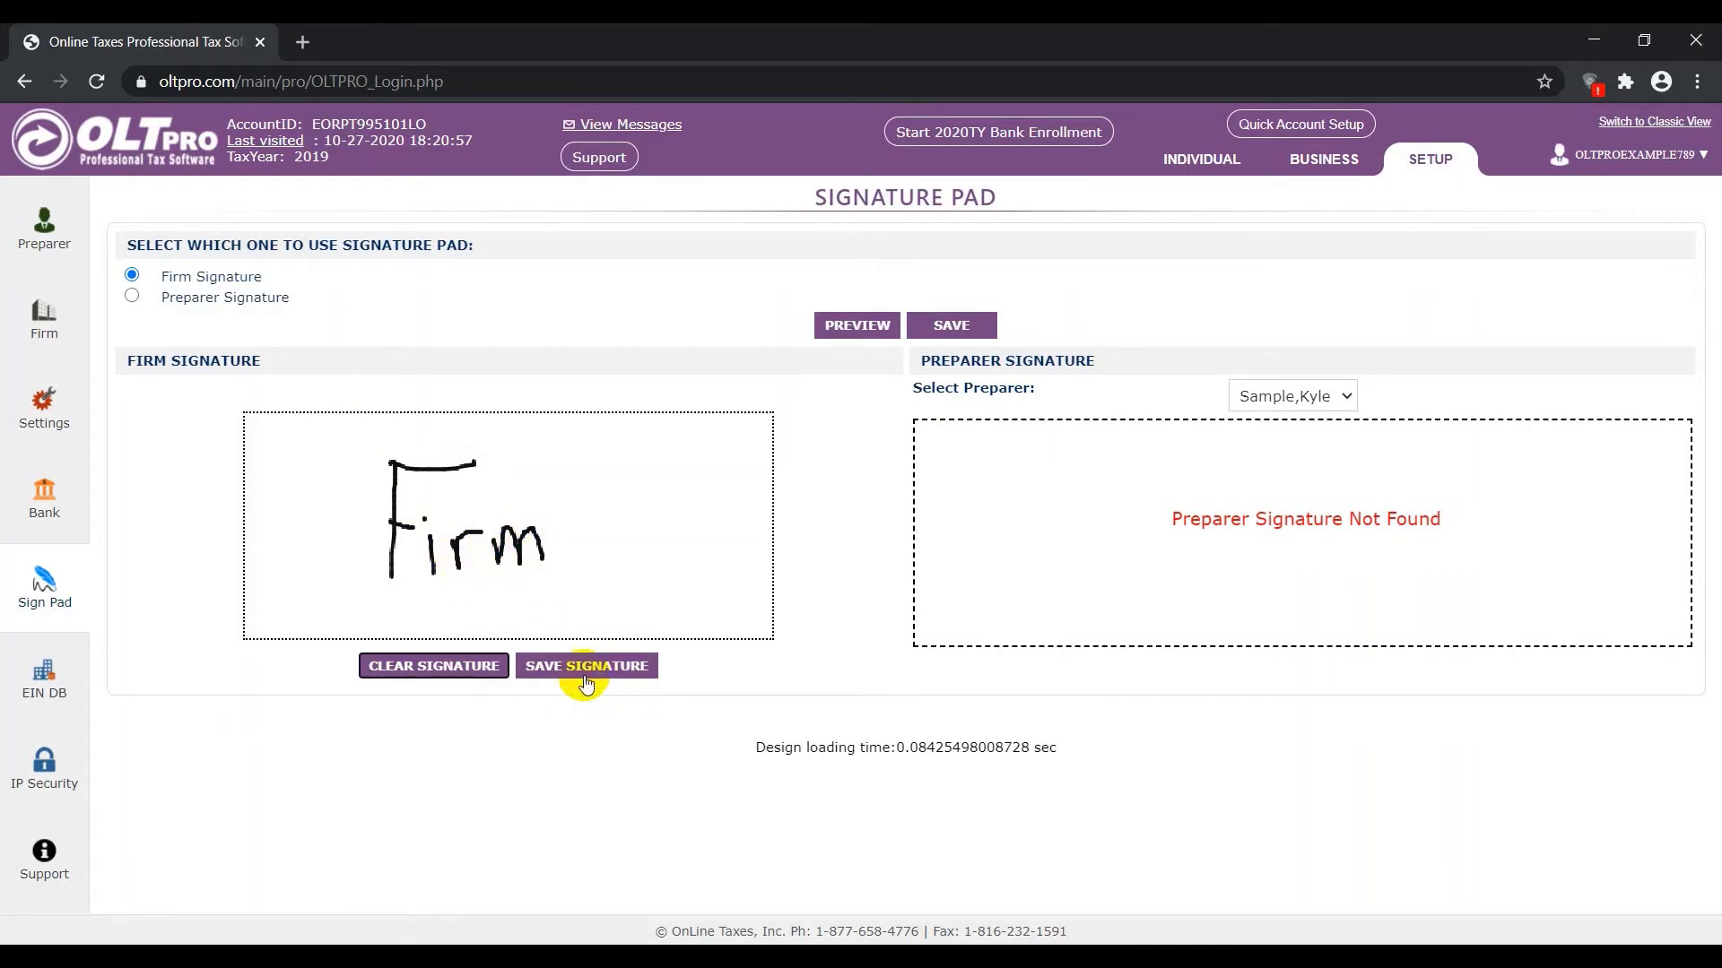
left_click(584, 677)
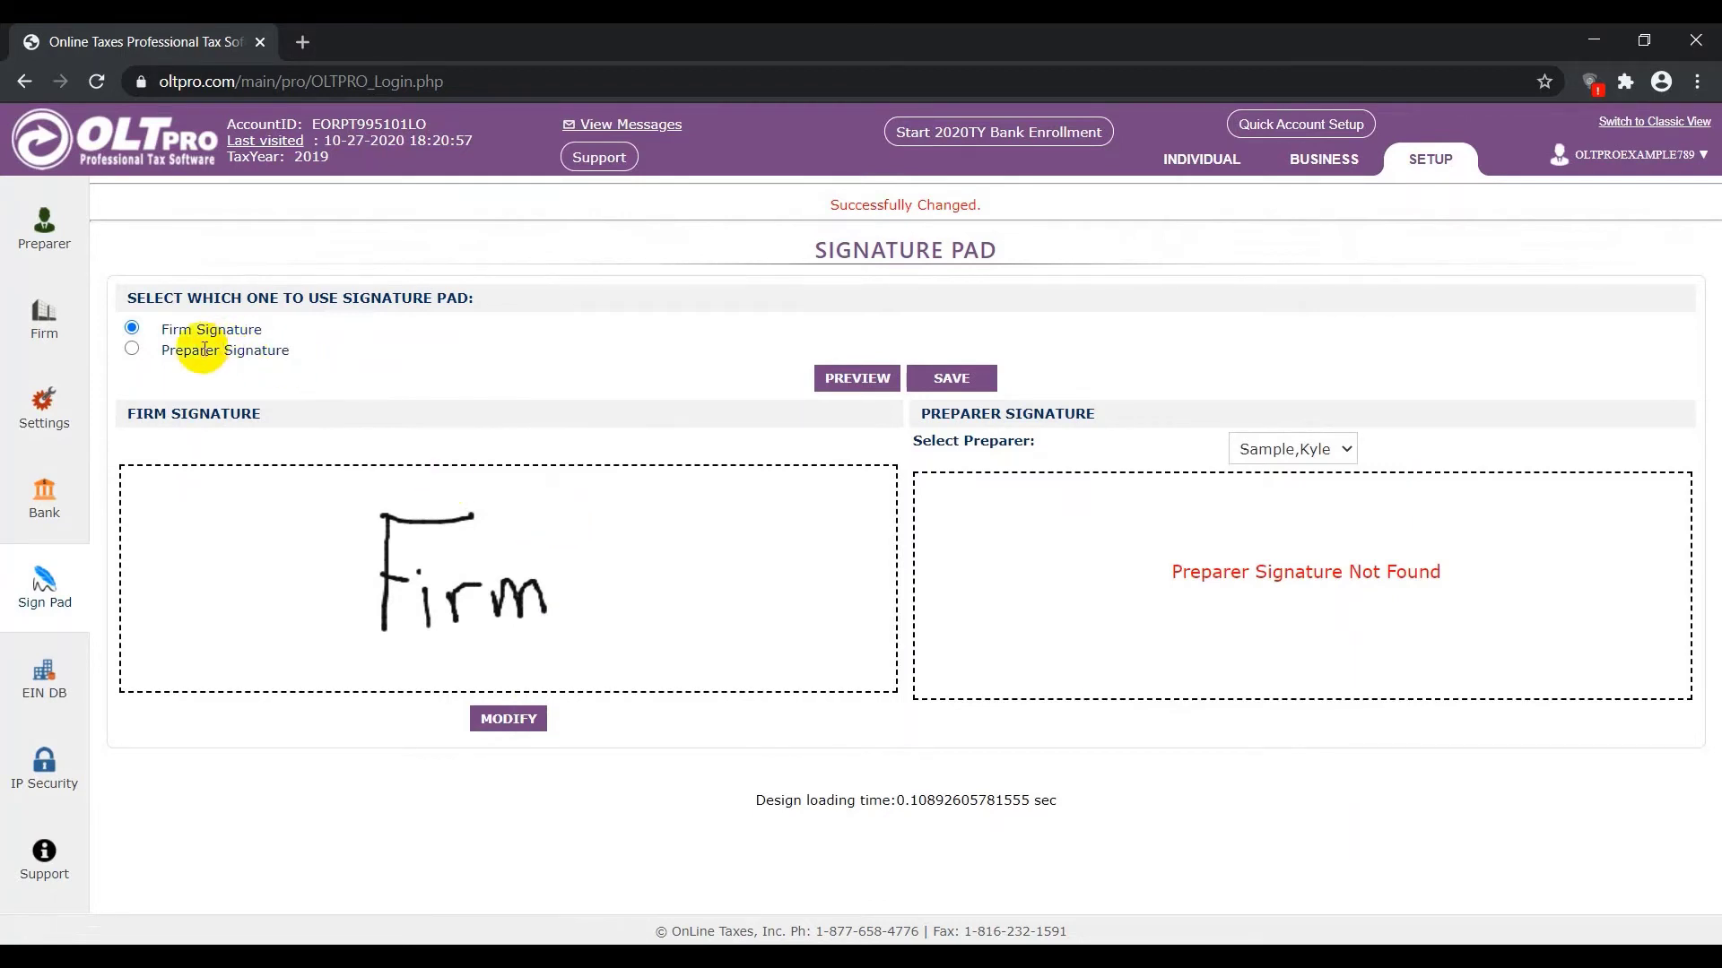
- Choose Preparer Signature for the only listed preparer, draw a smiley face and save it
left_click(132, 349)
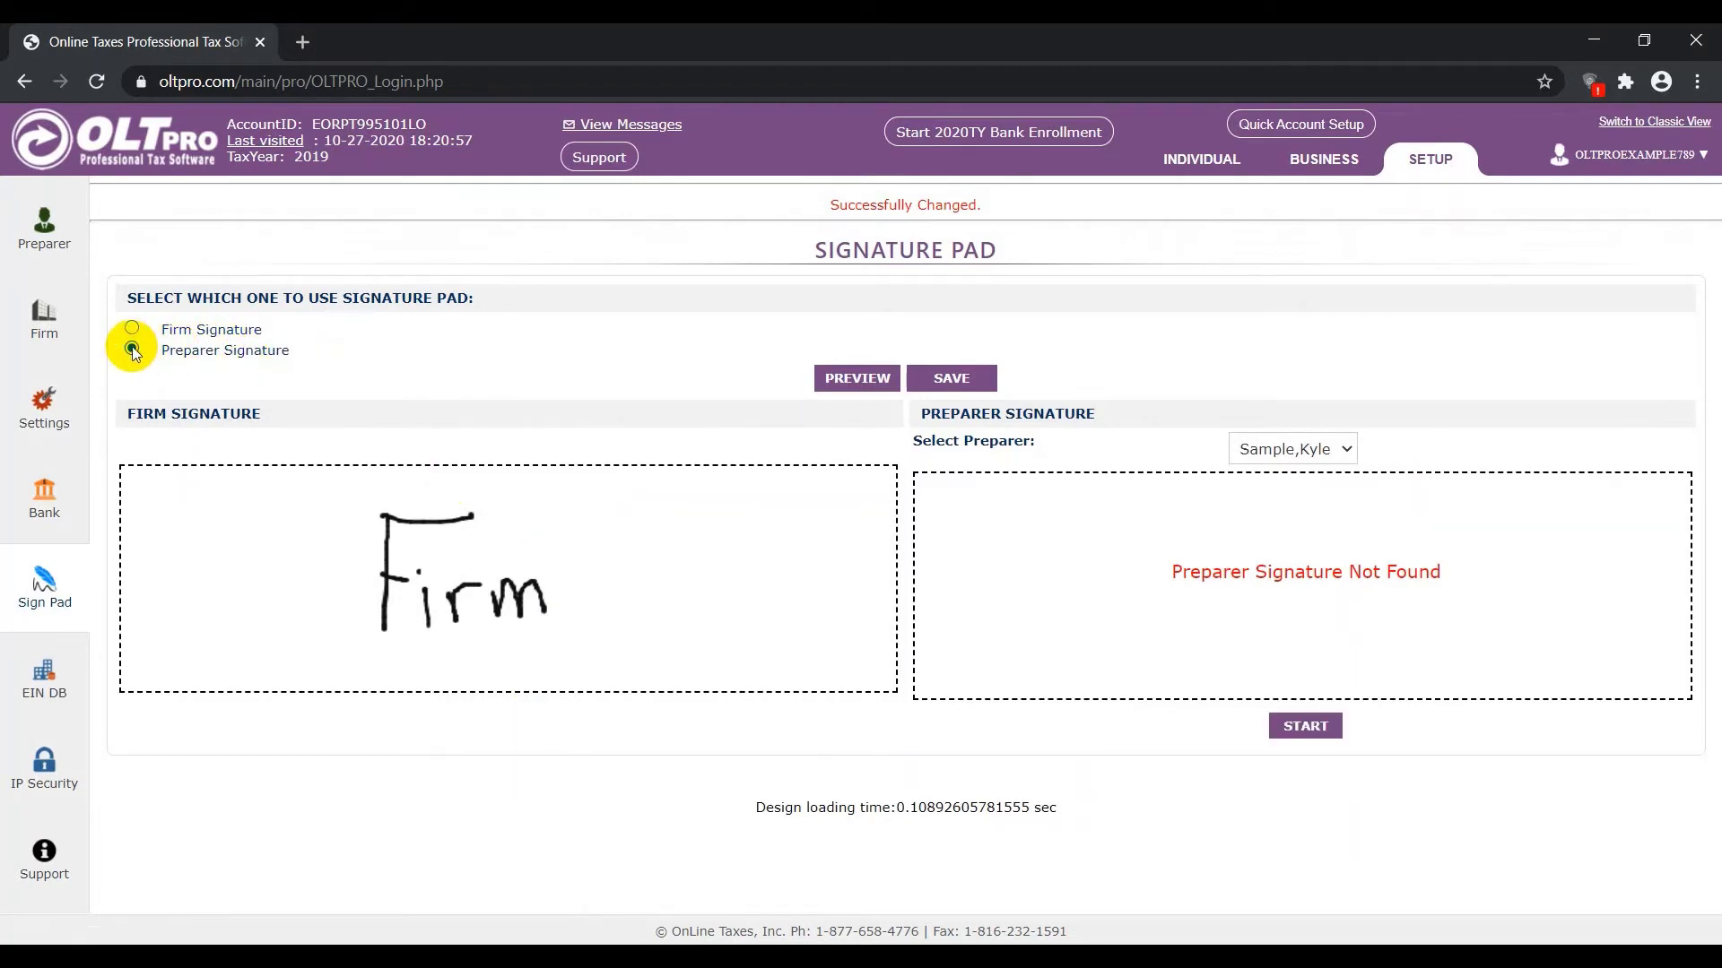
left_click(1348, 443)
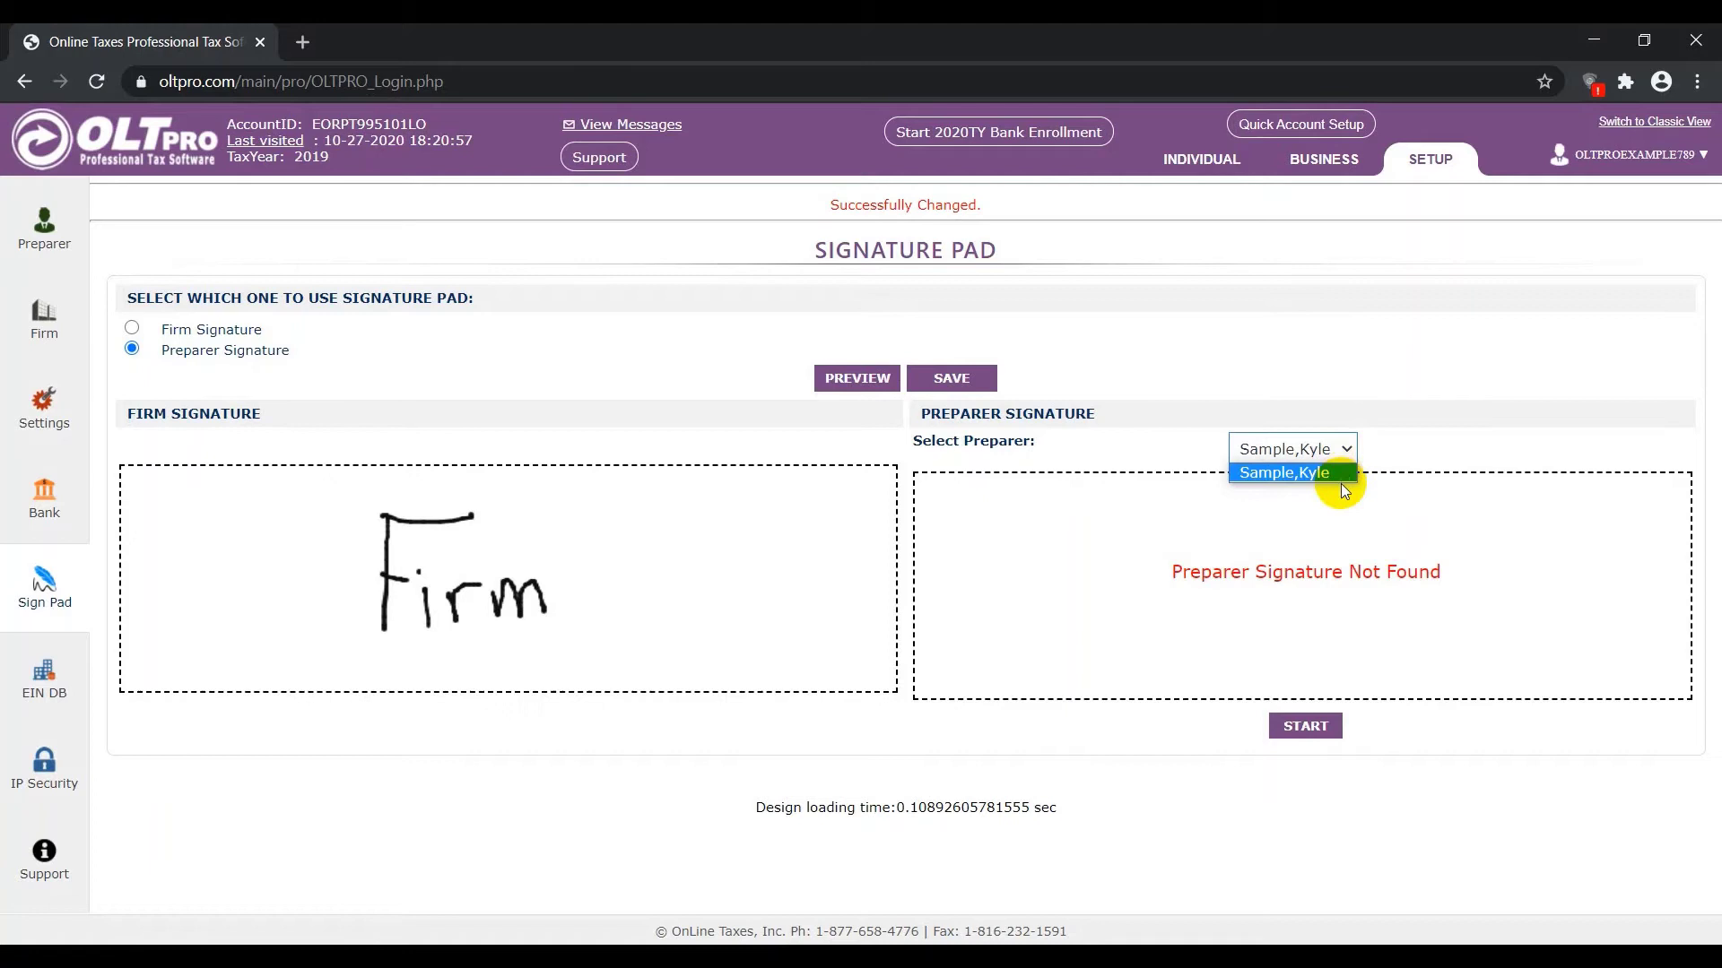
left_click(1341, 446)
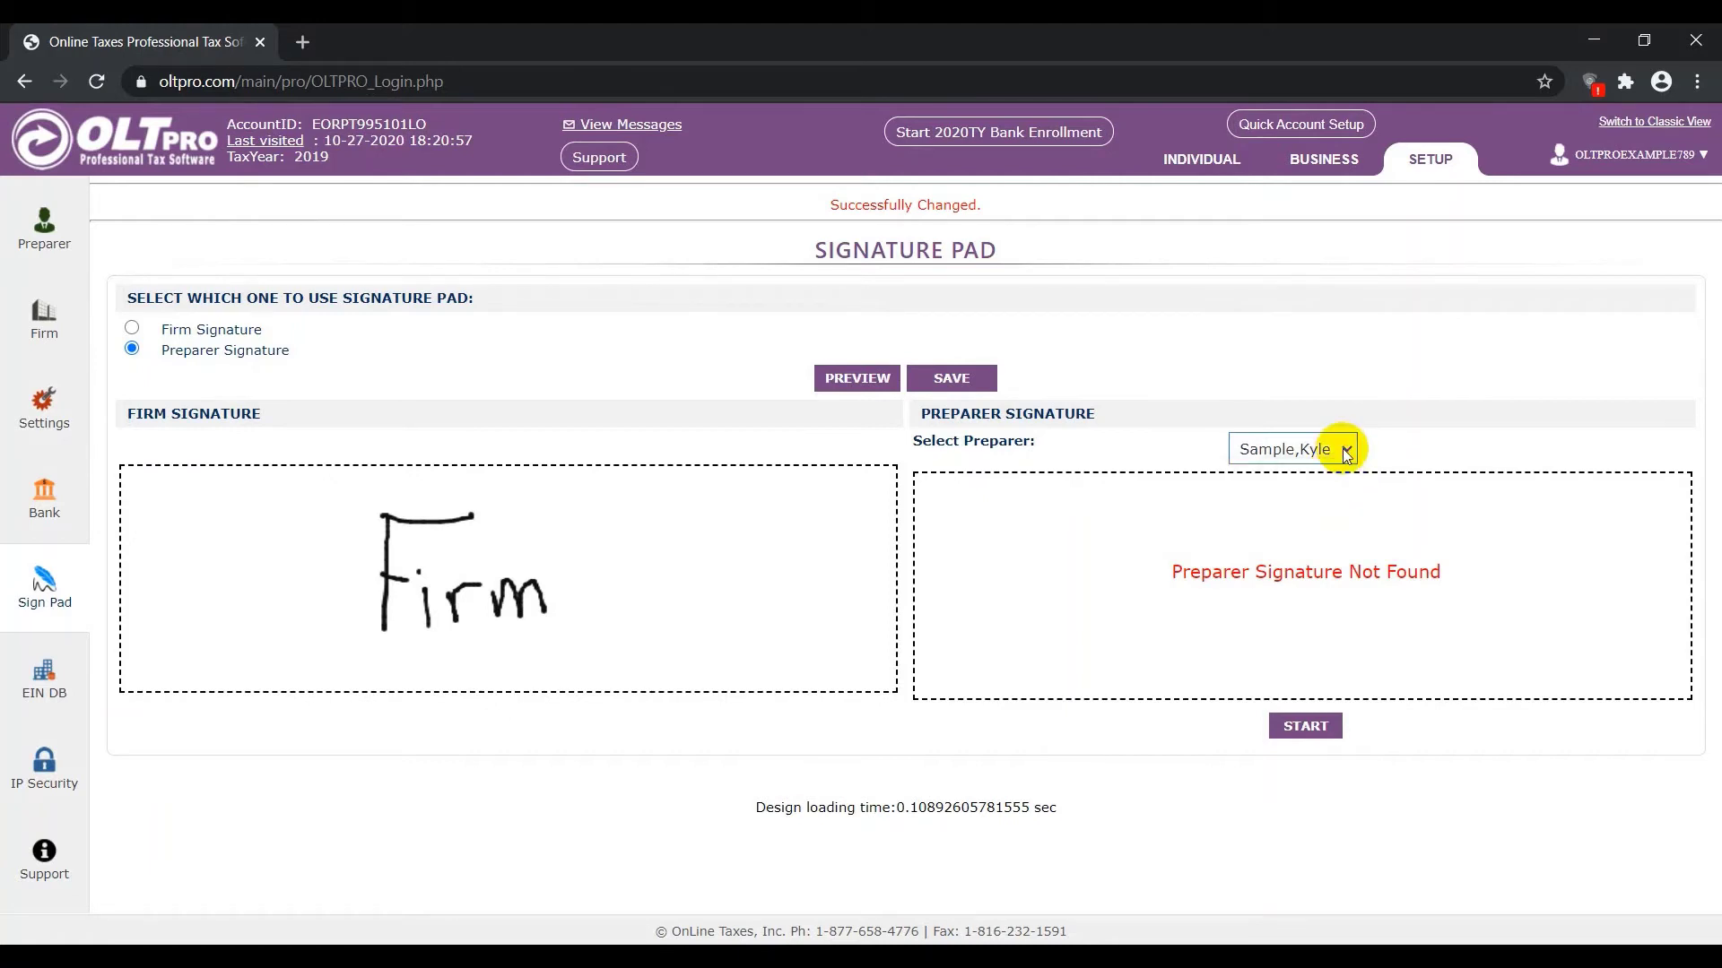
left_click(1308, 728)
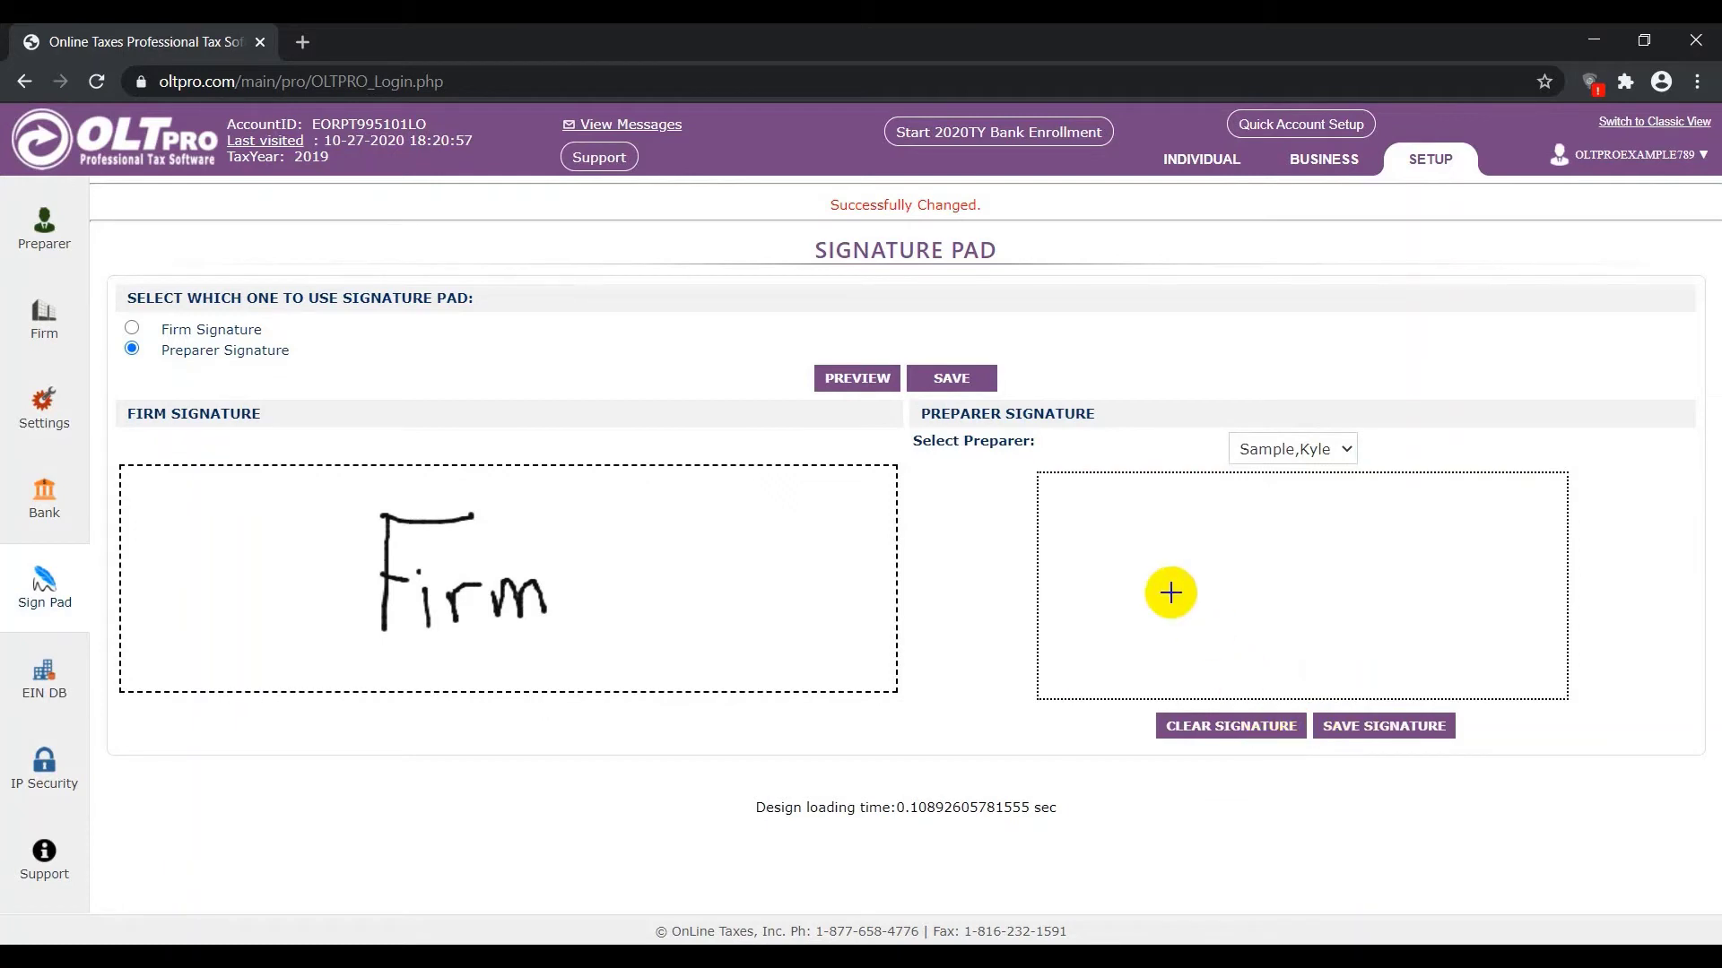
left_click_drag(1165, 539, 1241, 542)
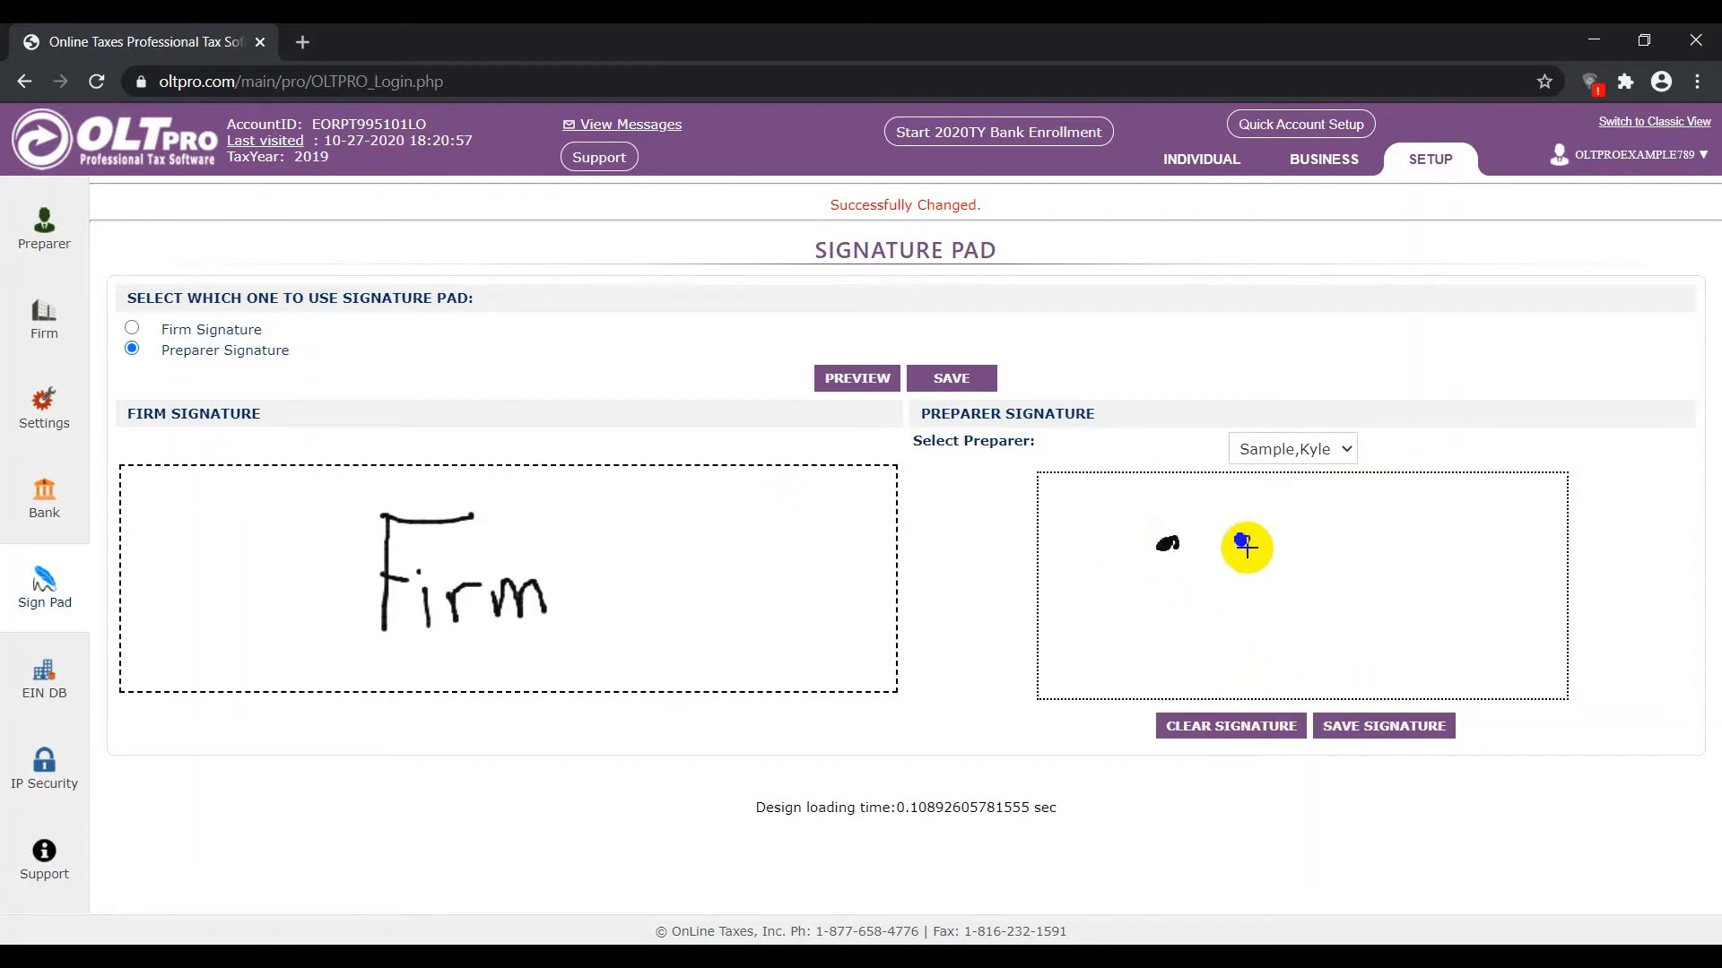
mouse_move(1155, 597)
left_mouse_down()
mouse_move(1202, 610)
mouse_move(1260, 591)
left_mouse_up()
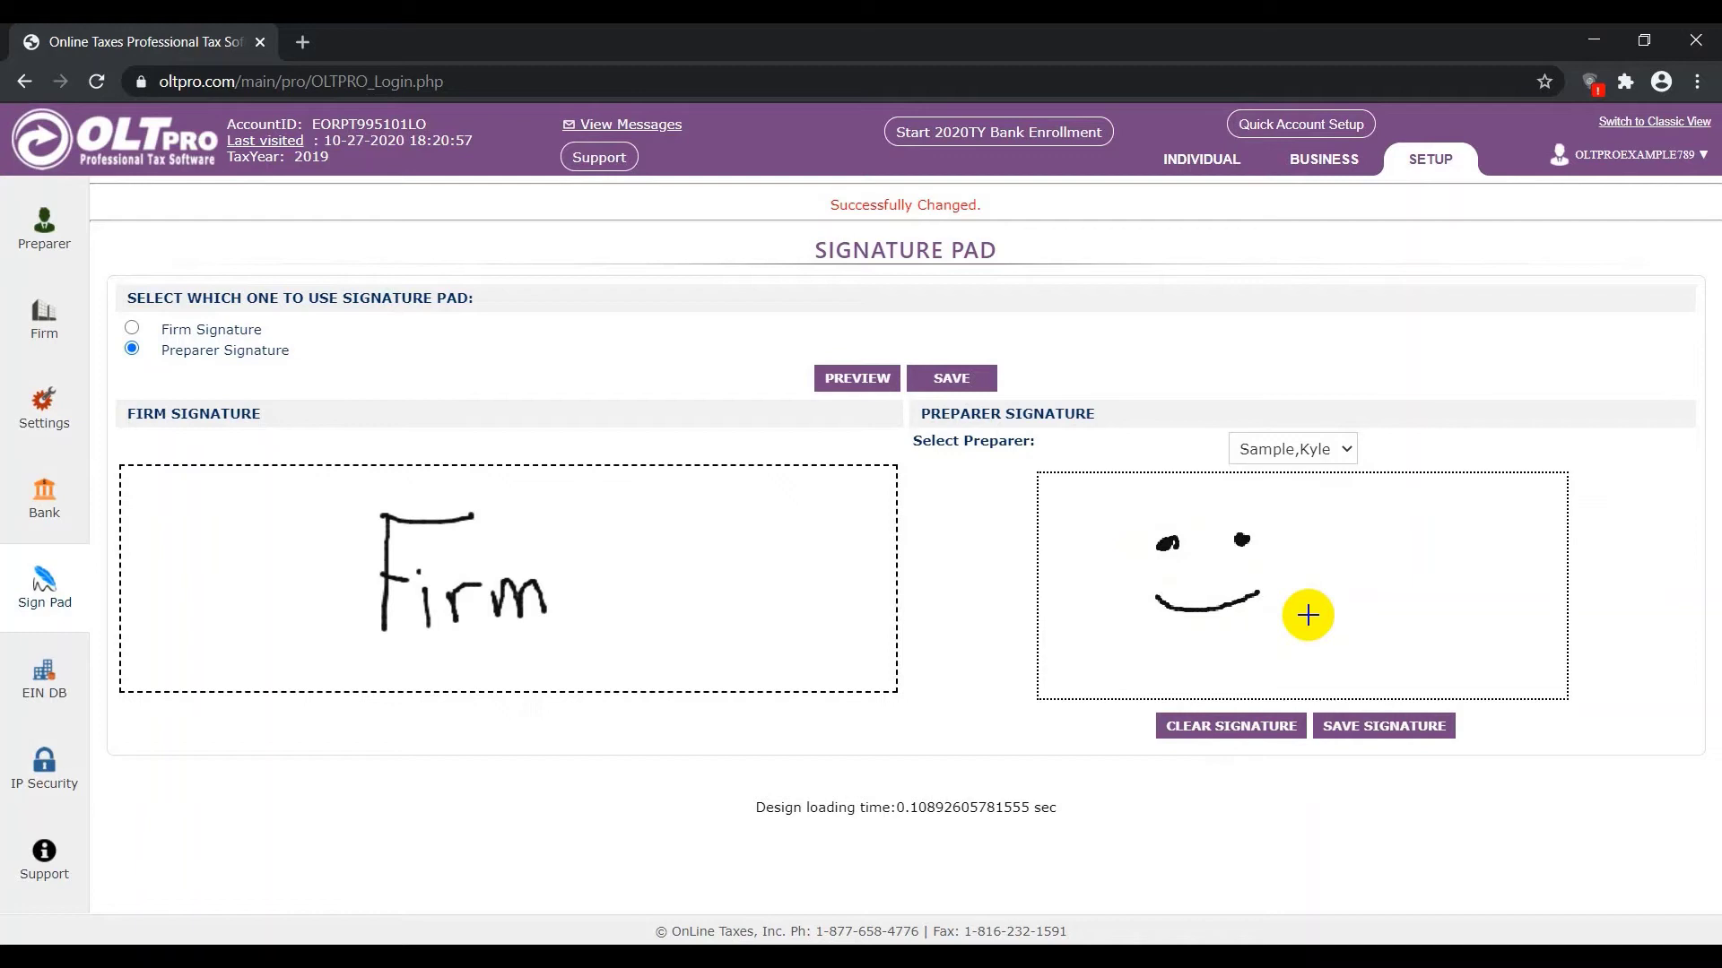
left_click(1386, 728)
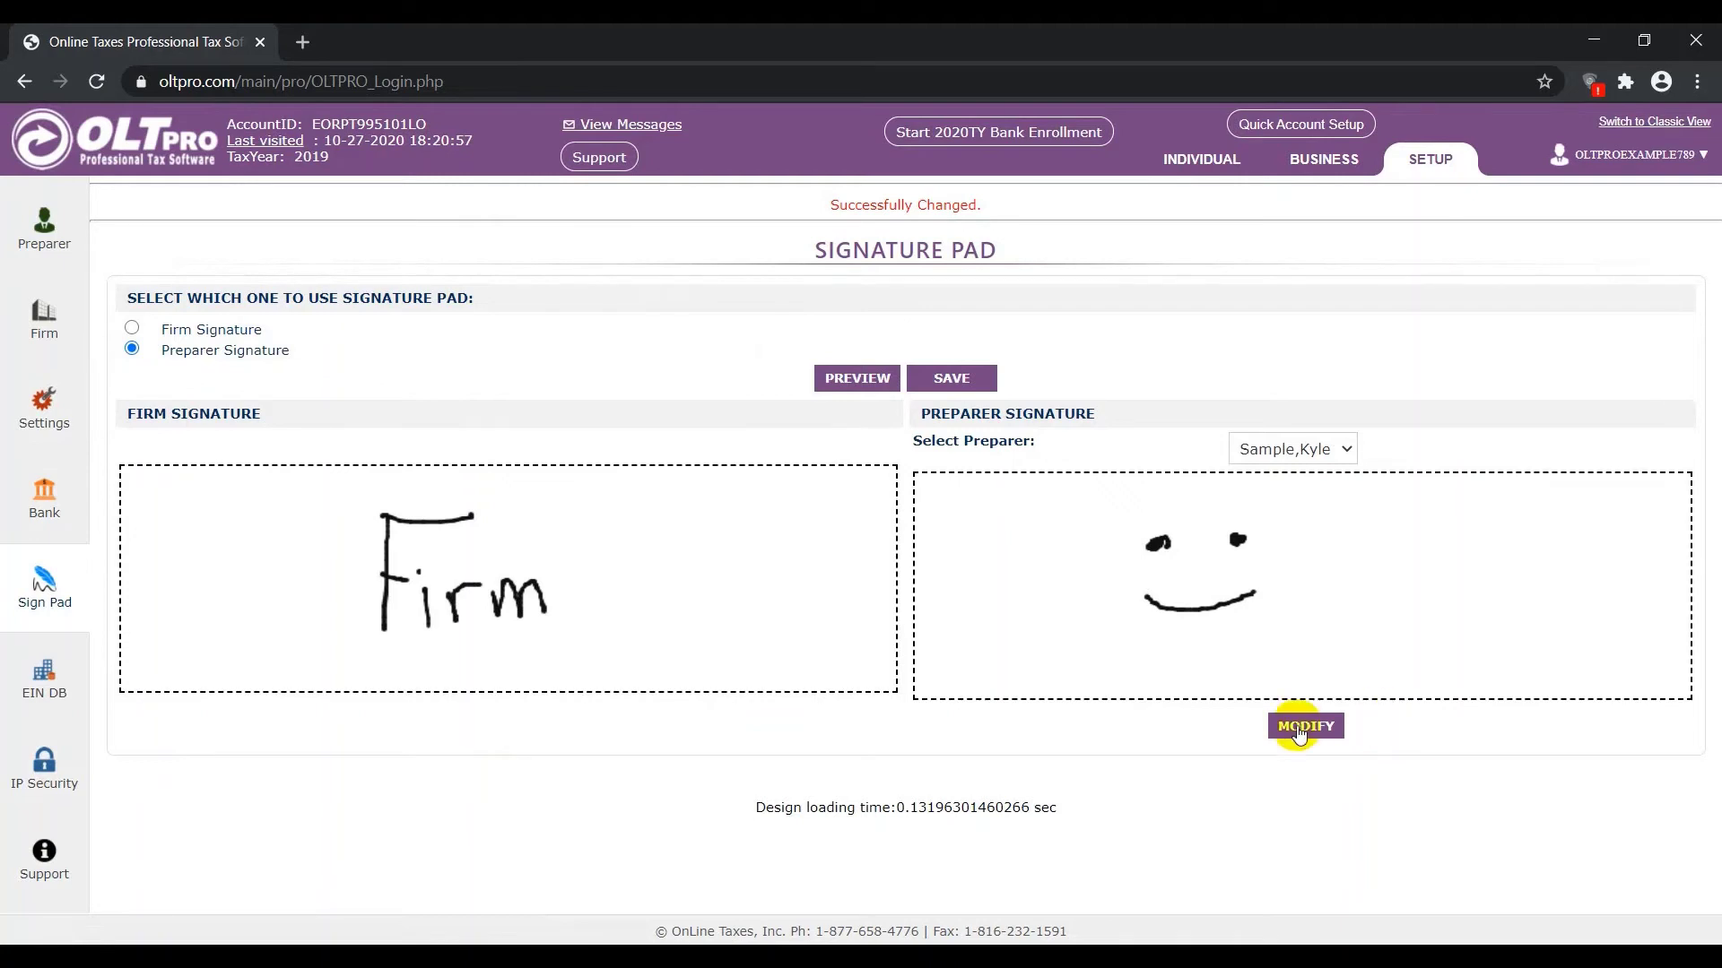
- Open the test client's return from the Individual section's Clients list
left_click(1202, 166)
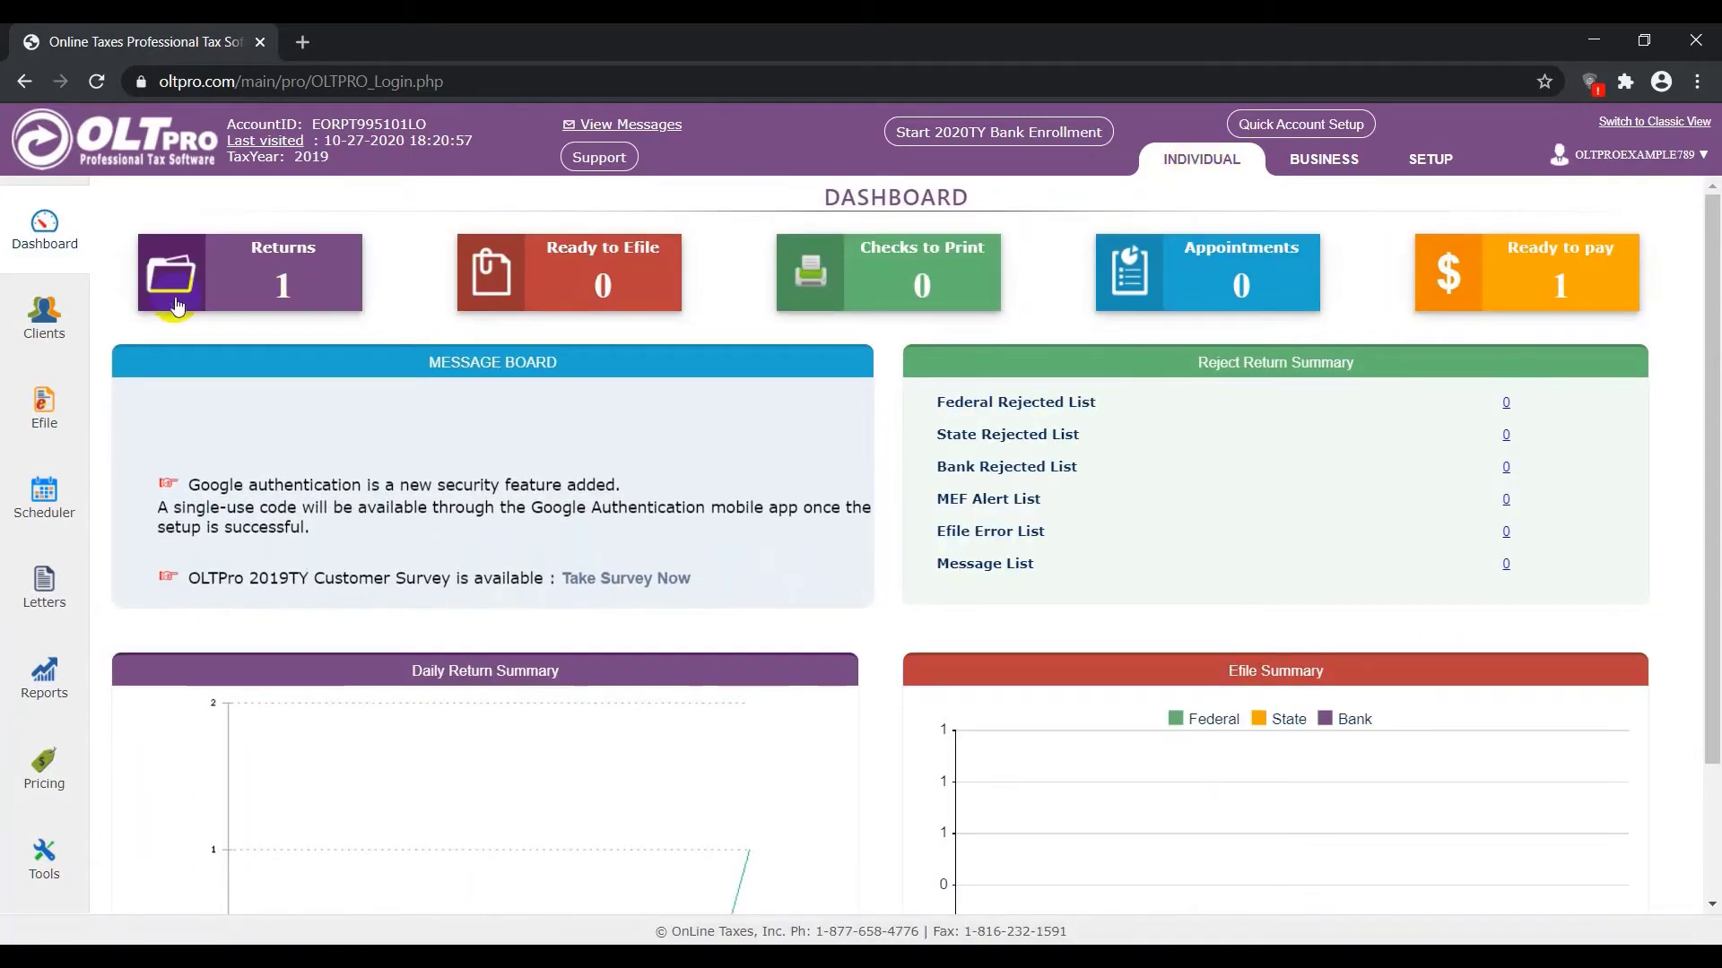
left_click(42, 309)
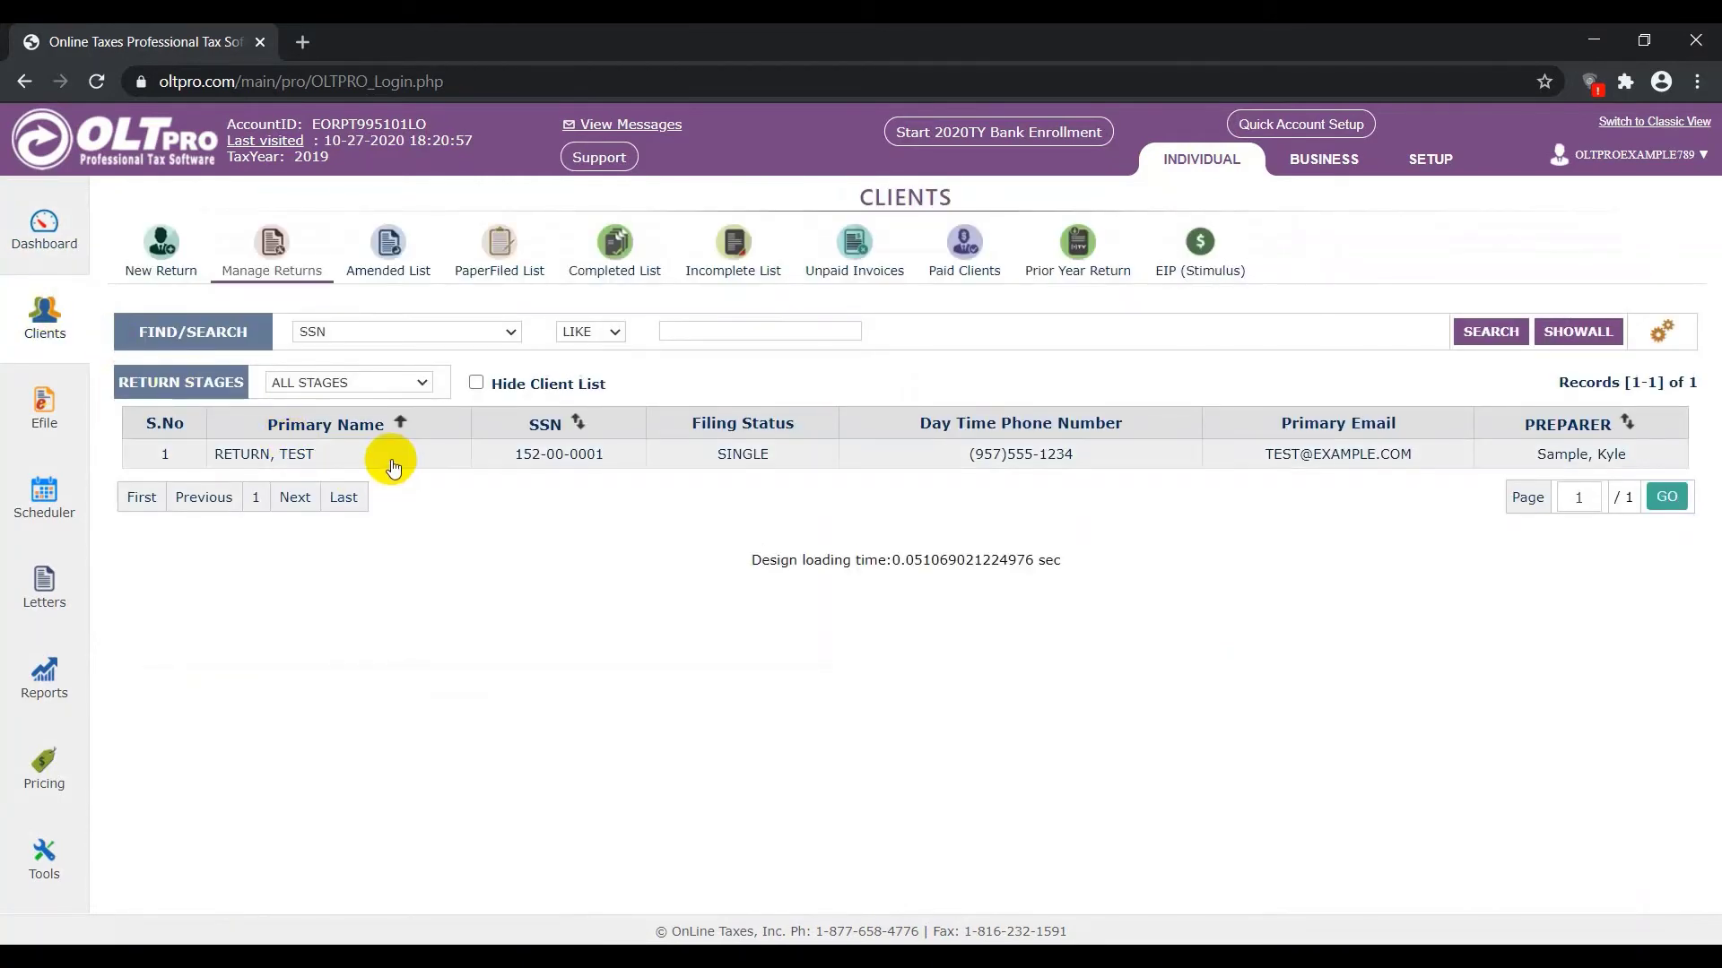
left_click(392, 466)
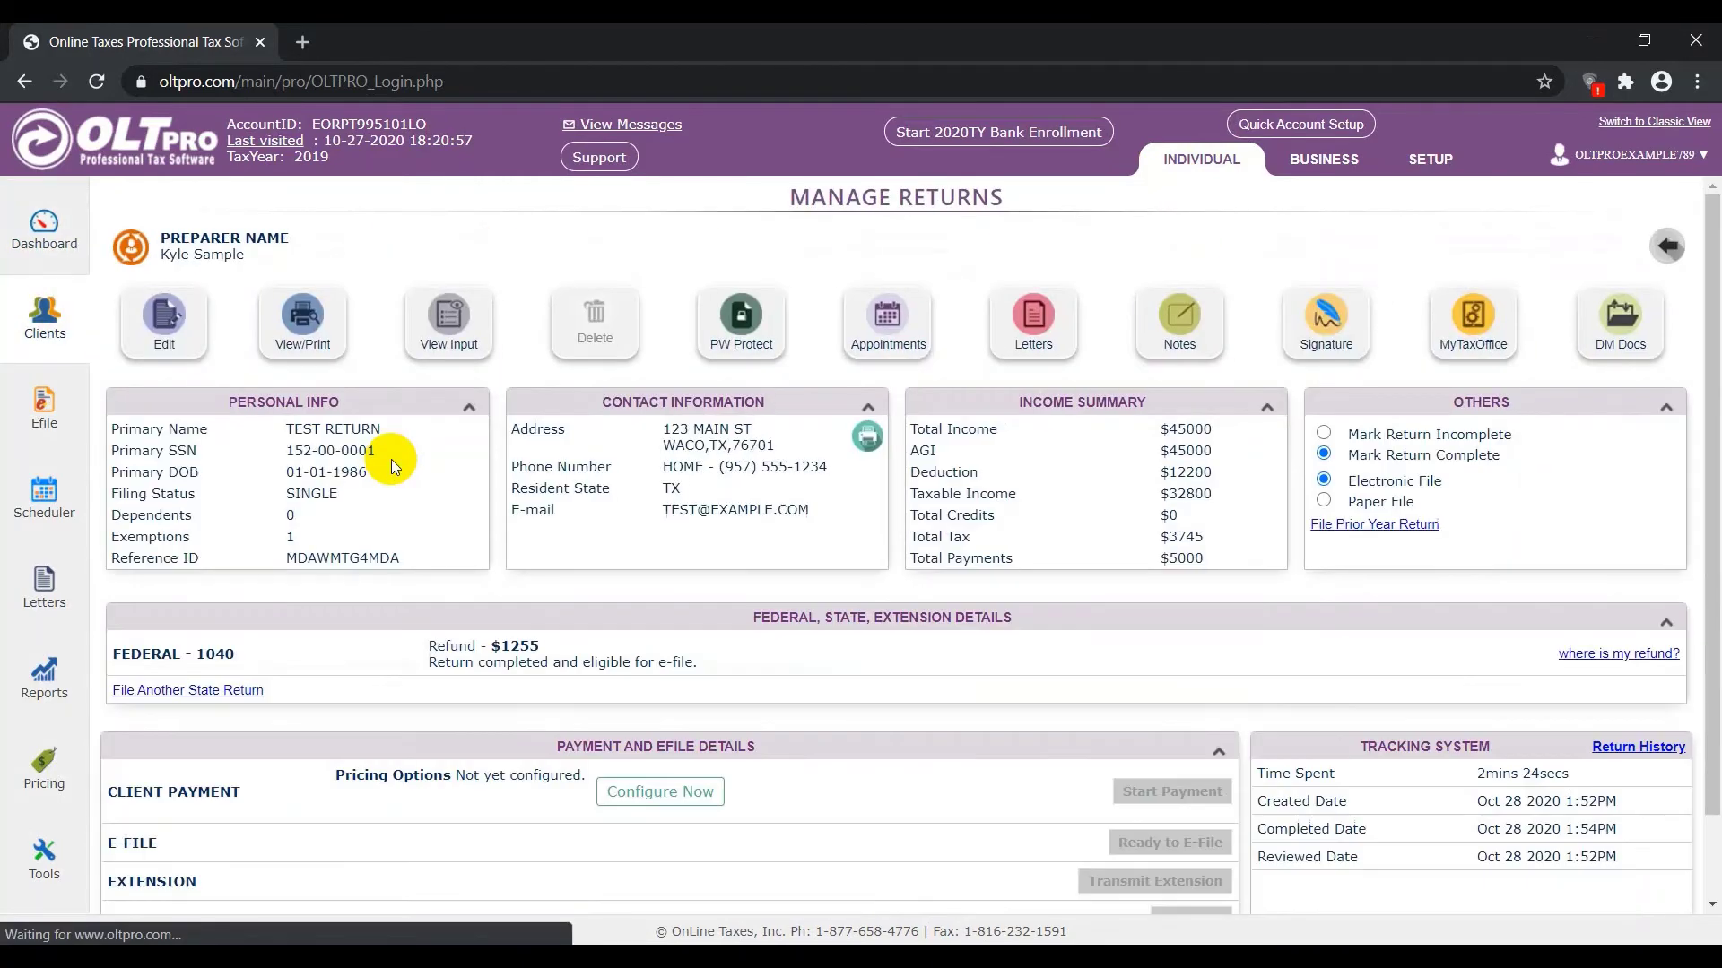
- Open the return's Signature window and consent to all federal, state, bank and EIC forms
left_click(1325, 348)
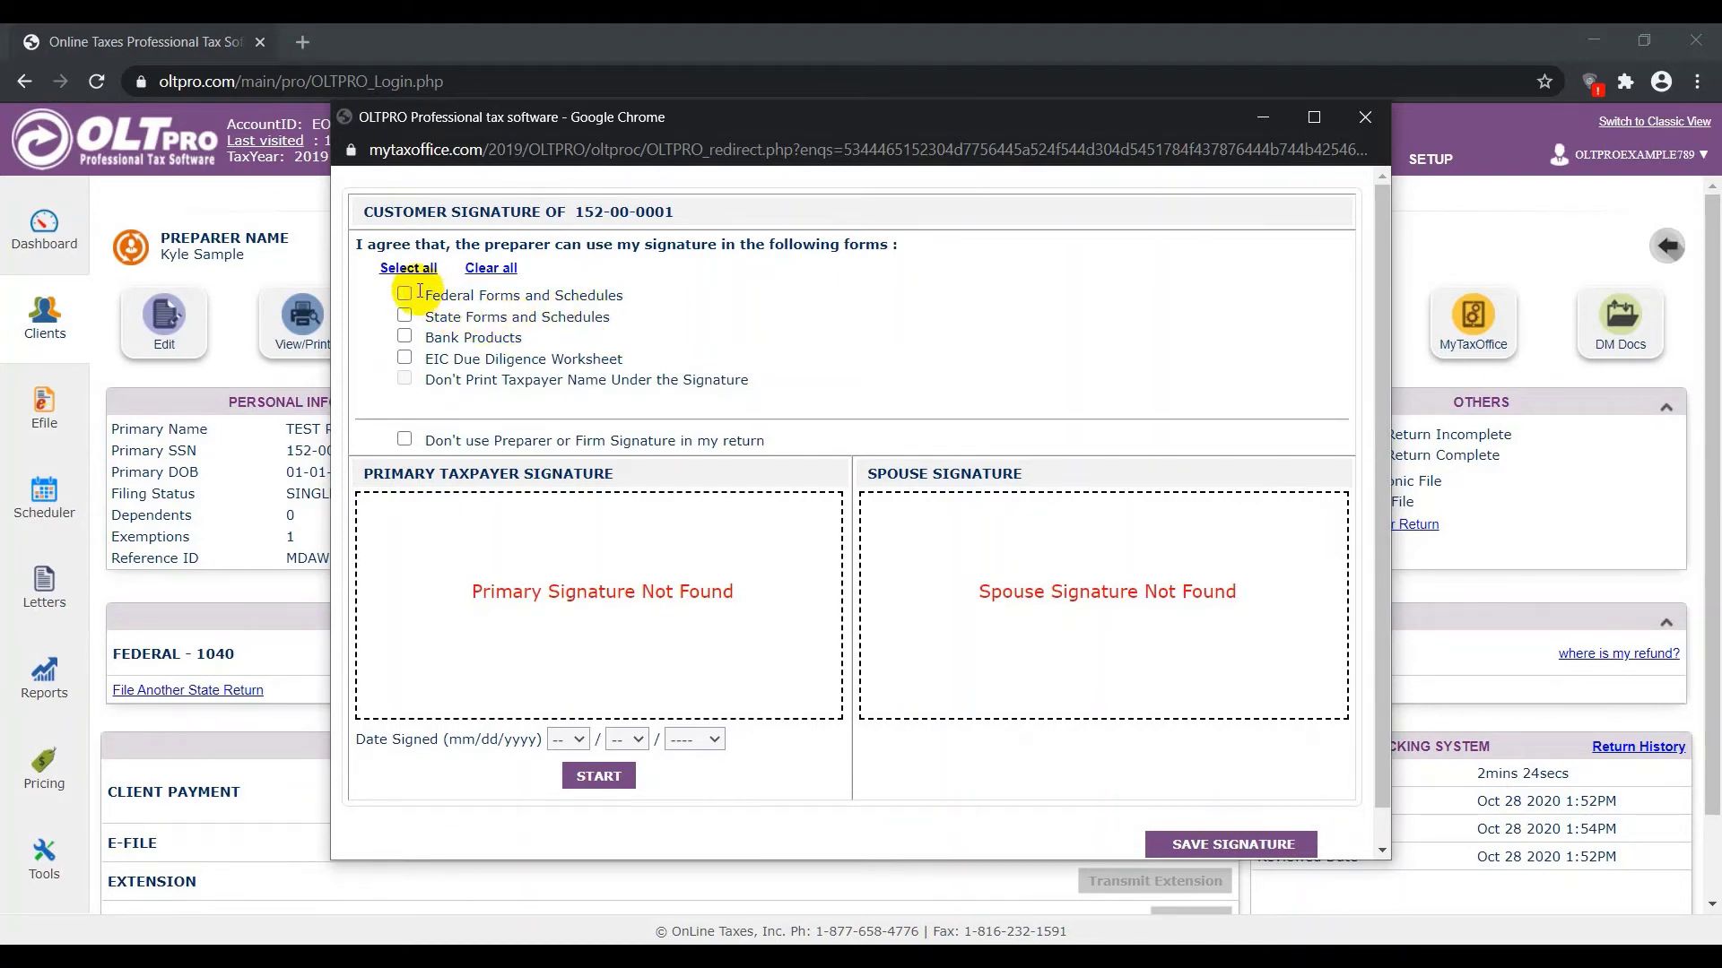
left_click(391, 269)
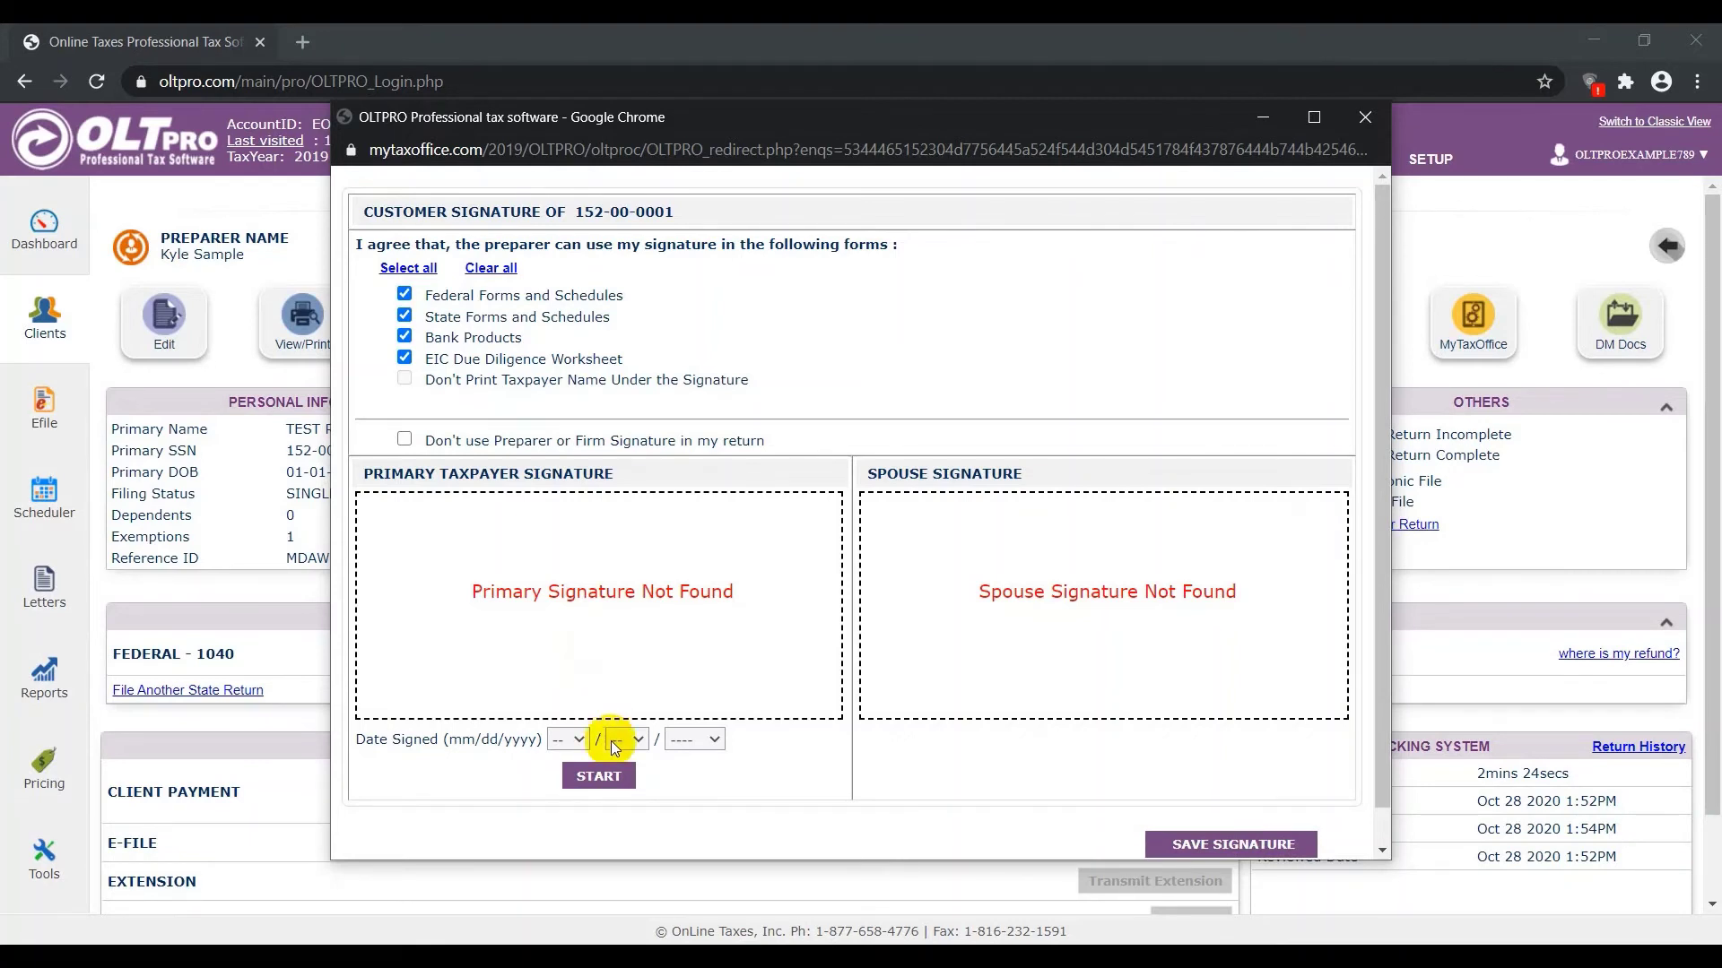
- Draw the letters 'PT' in the Primary Taxpayer signature pad
left_click(600, 779)
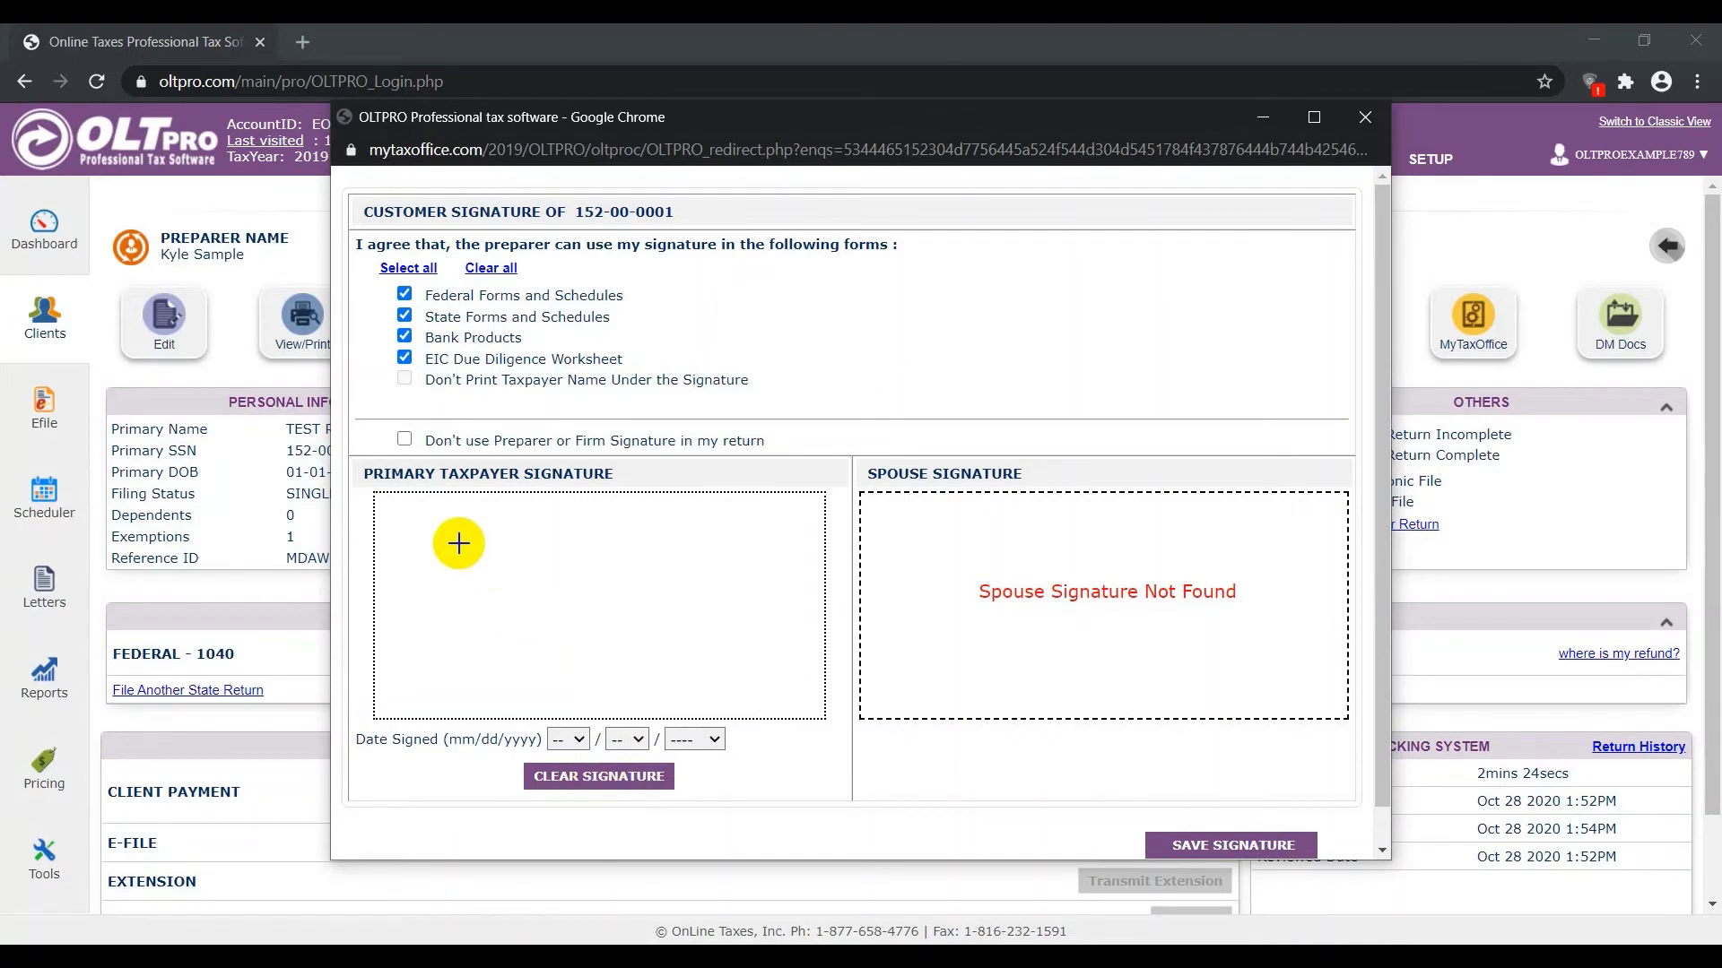
left_click_drag(439, 531, 450, 637)
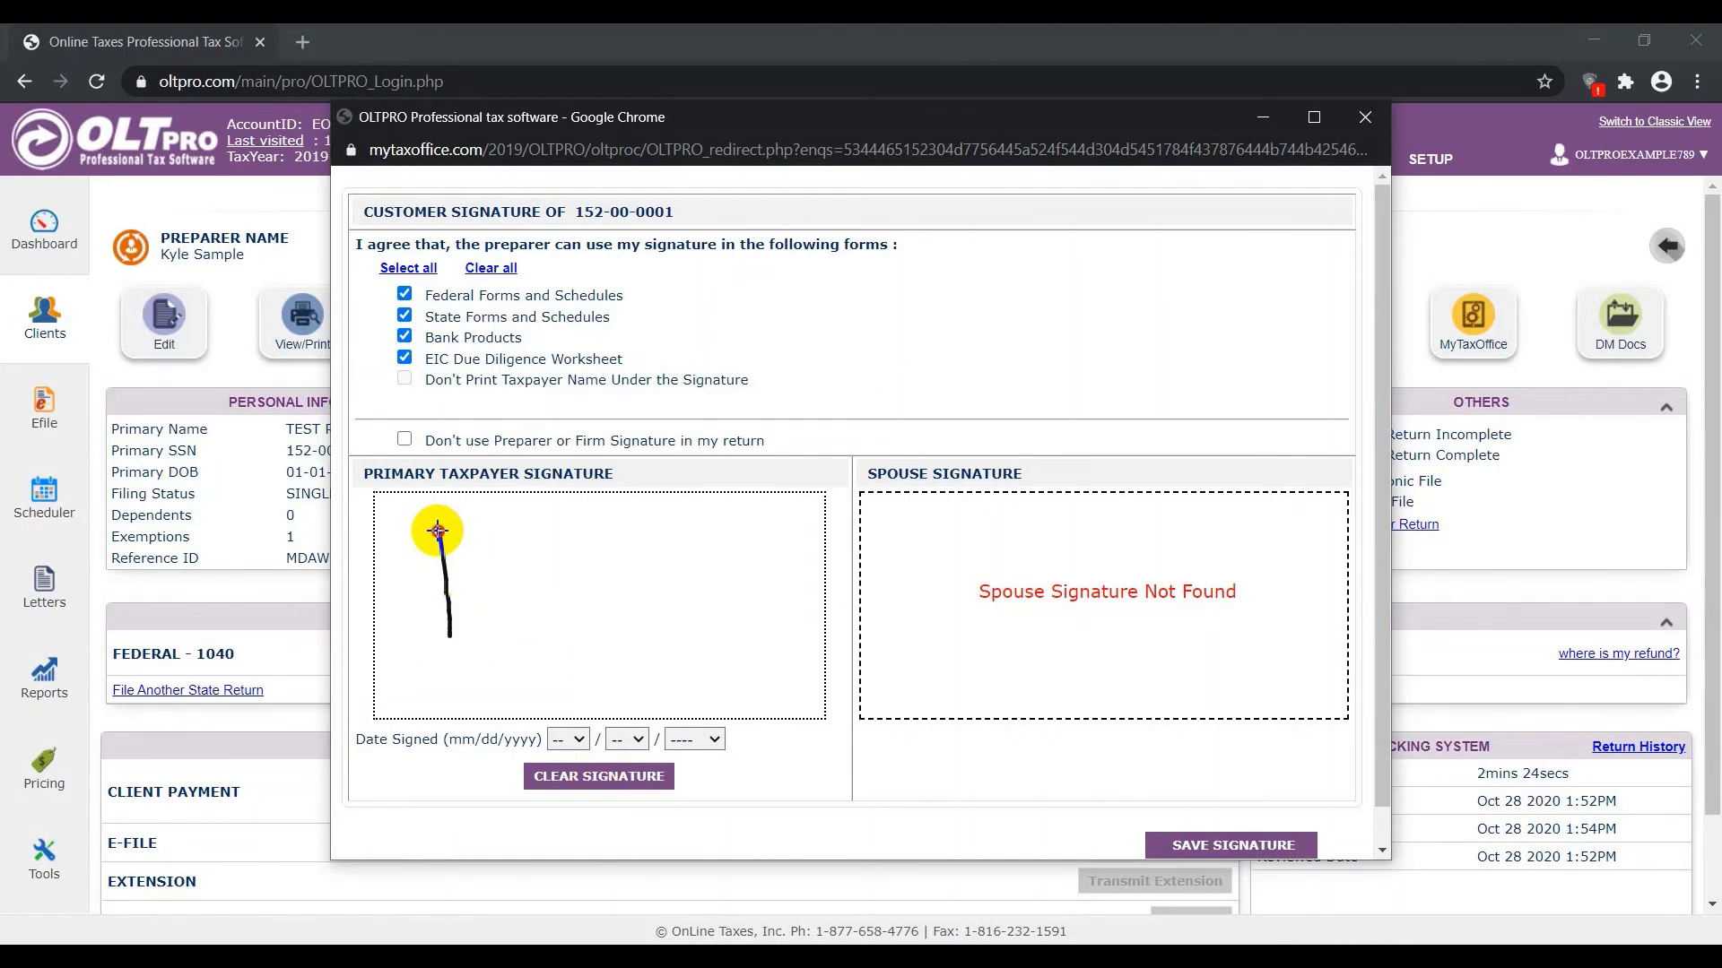
mouse_move(434, 529)
left_mouse_down()
mouse_move(488, 565)
mouse_move(447, 577)
left_mouse_up()
mouse_move(524, 535)
left_mouse_down()
mouse_move(670, 531)
mouse_move(579, 544)
mouse_move(590, 644)
left_mouse_up()
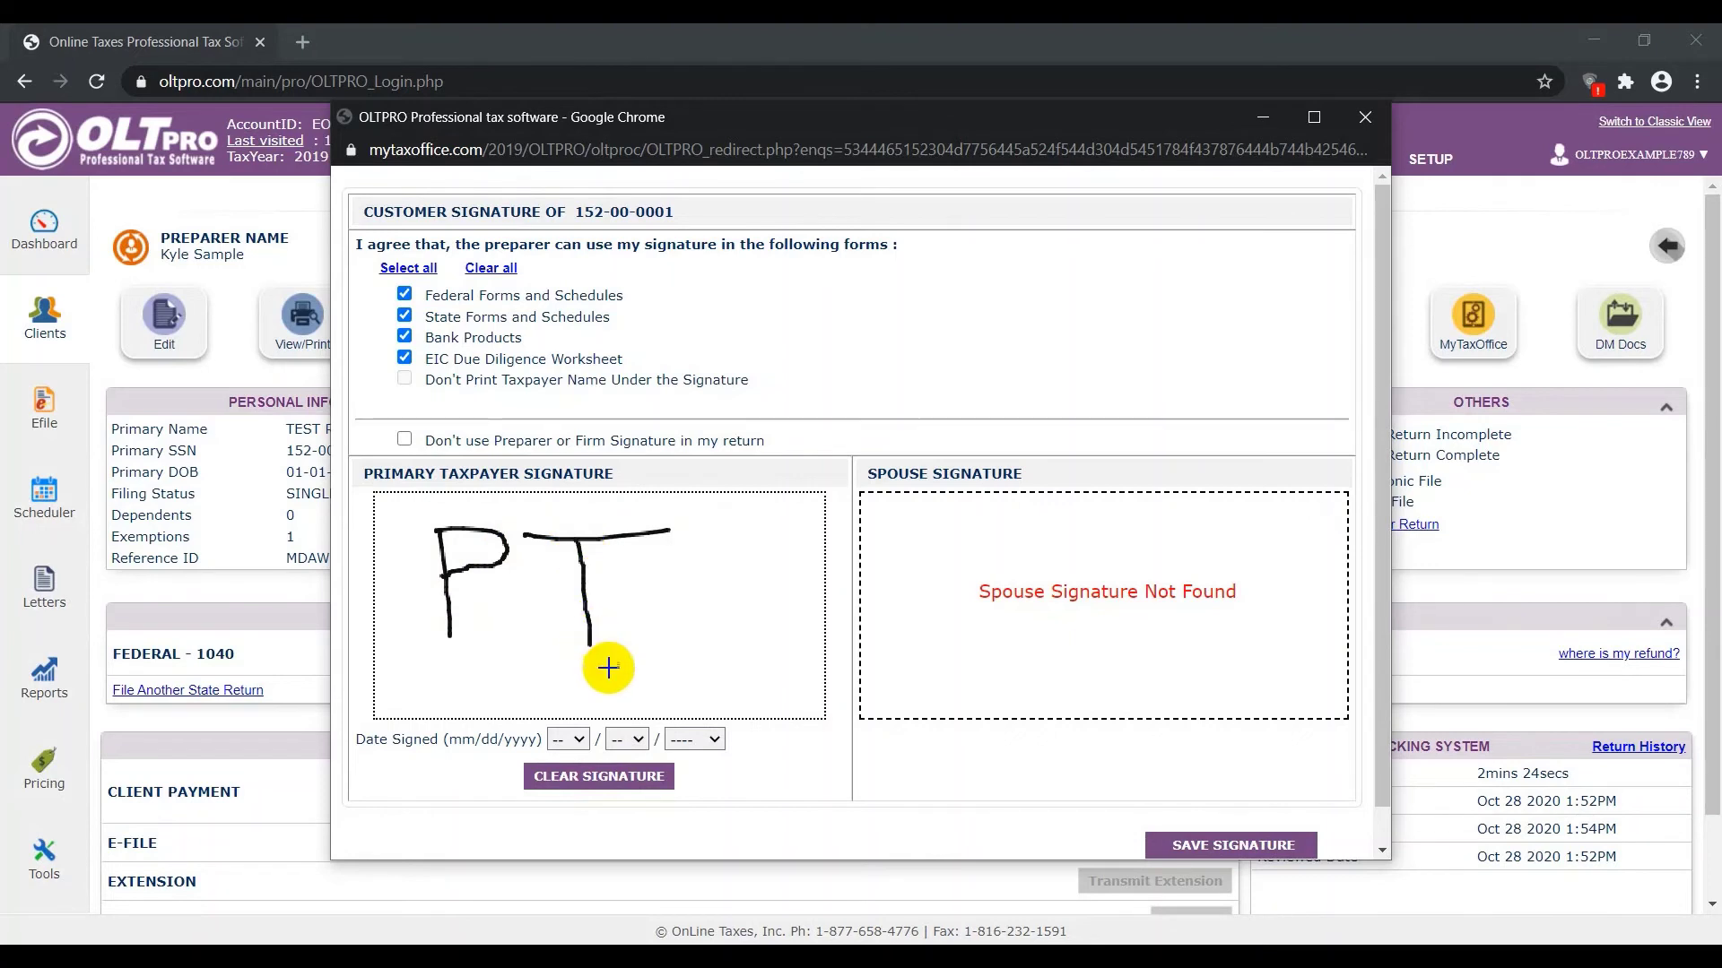
- Set the signing date to 10/28/2020 and save the taxpayer signature
left_click(583, 740)
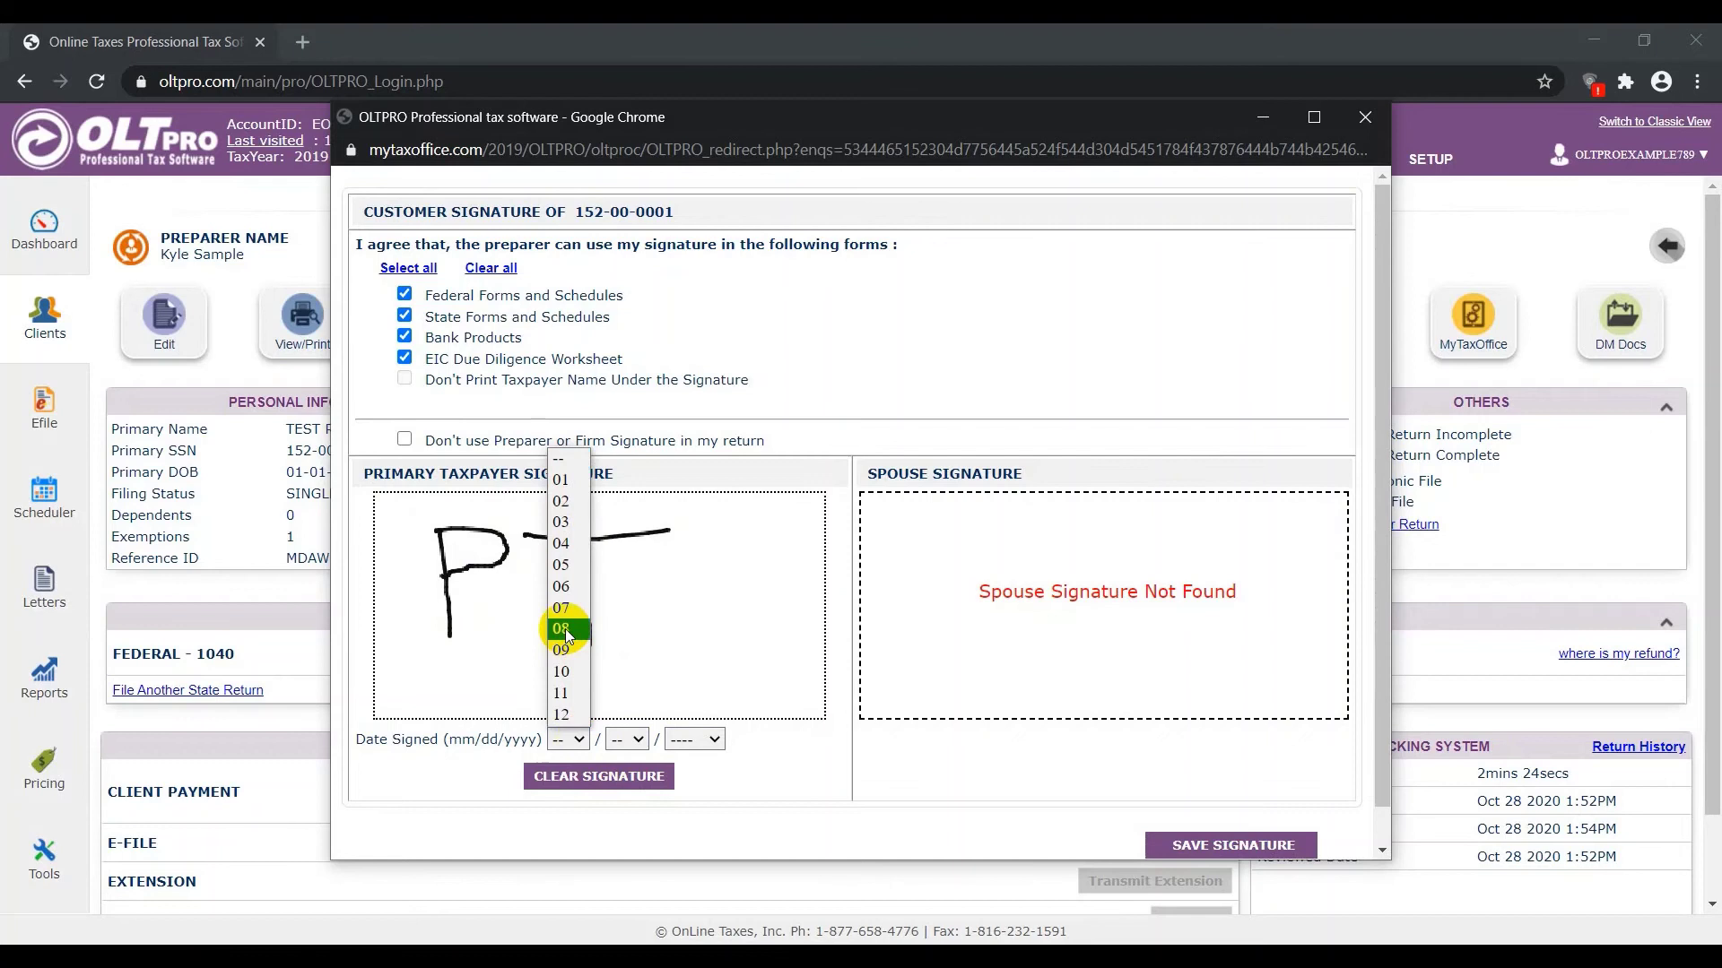
left_click(565, 672)
left_click(632, 740)
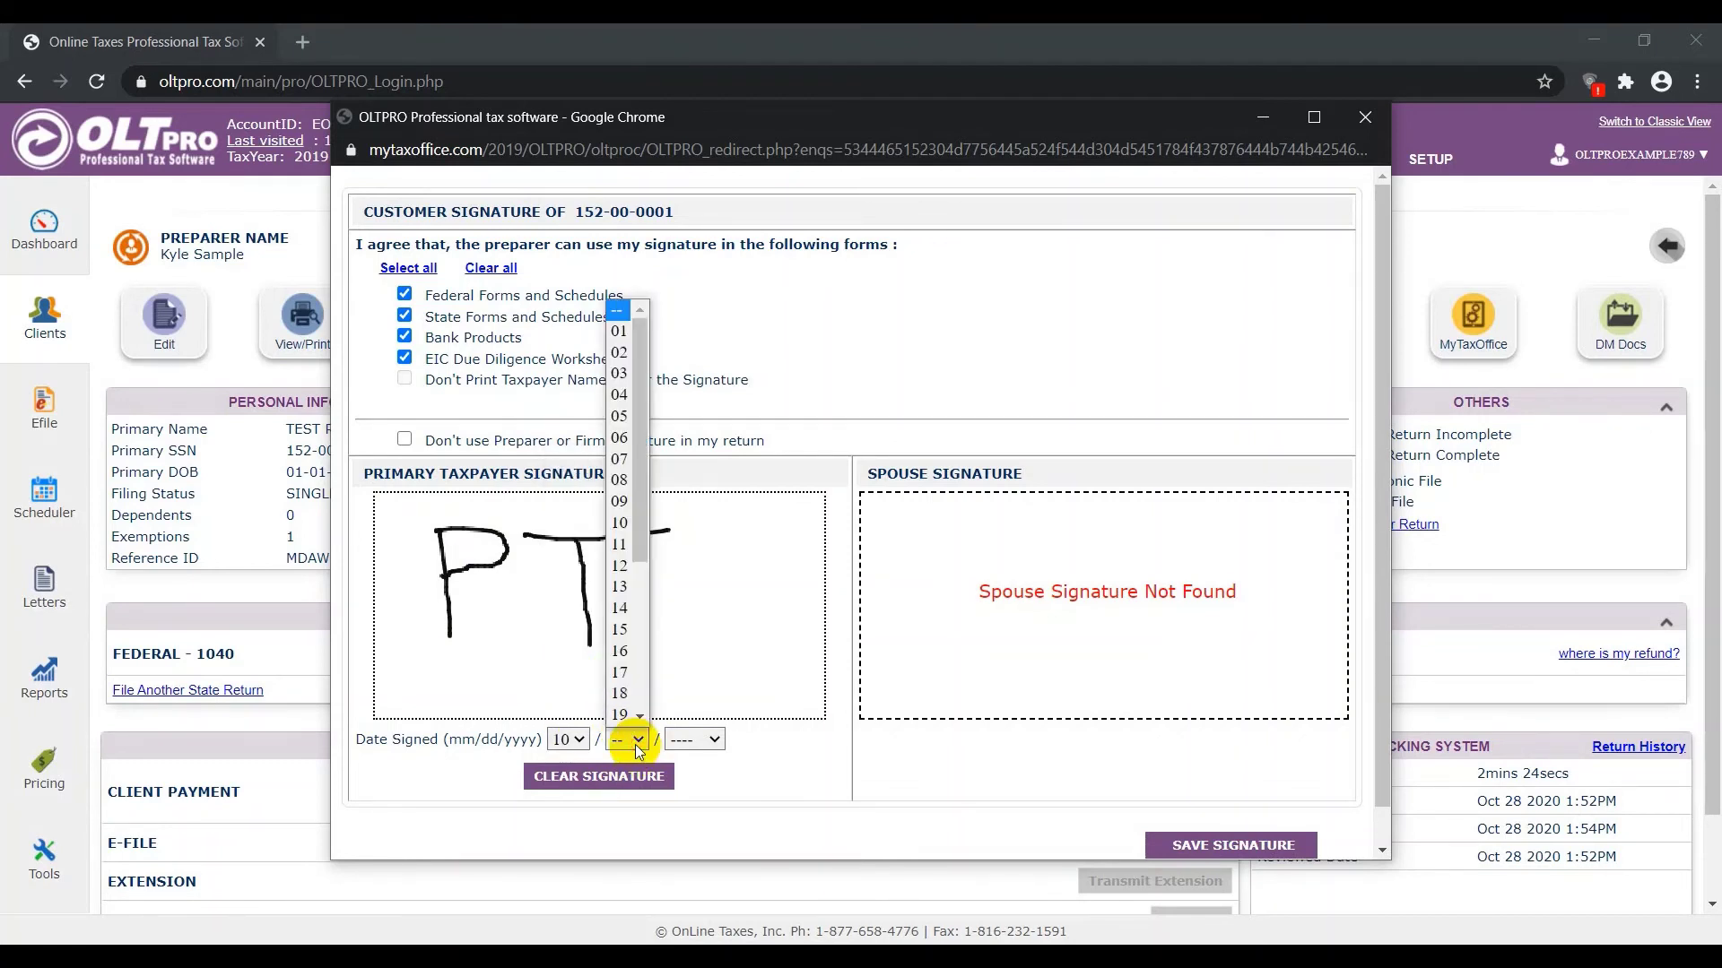
scroll(627, 708, "down", 4)
left_click(617, 652)
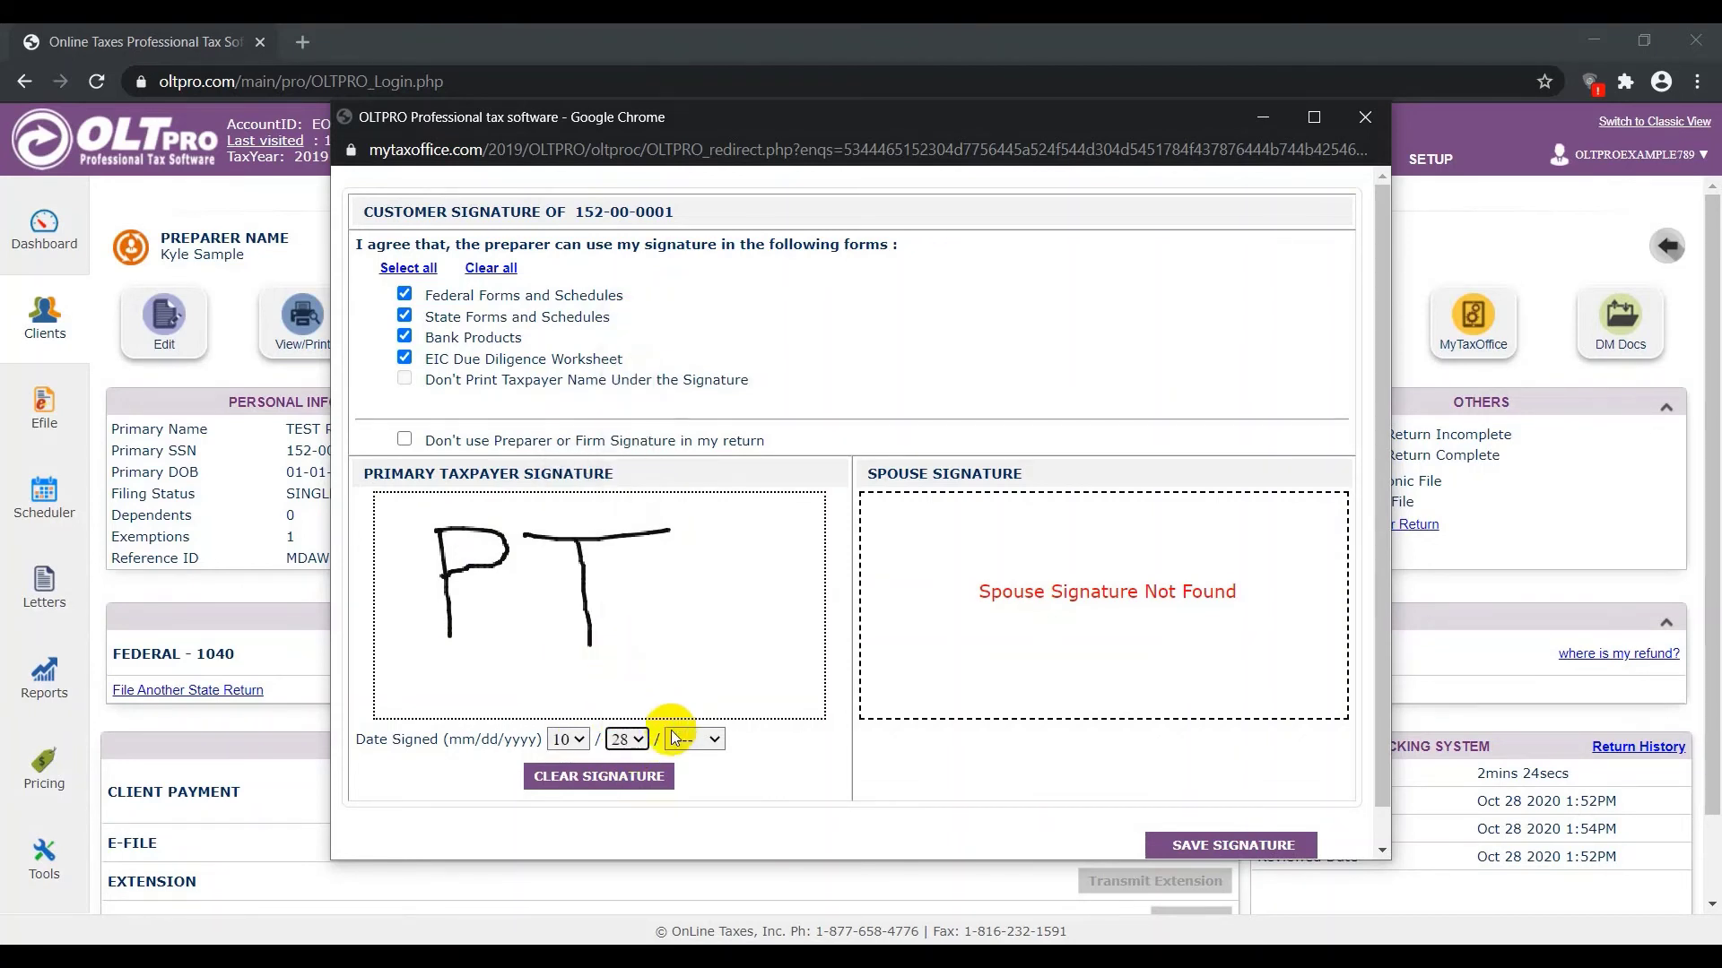
left_click(681, 740)
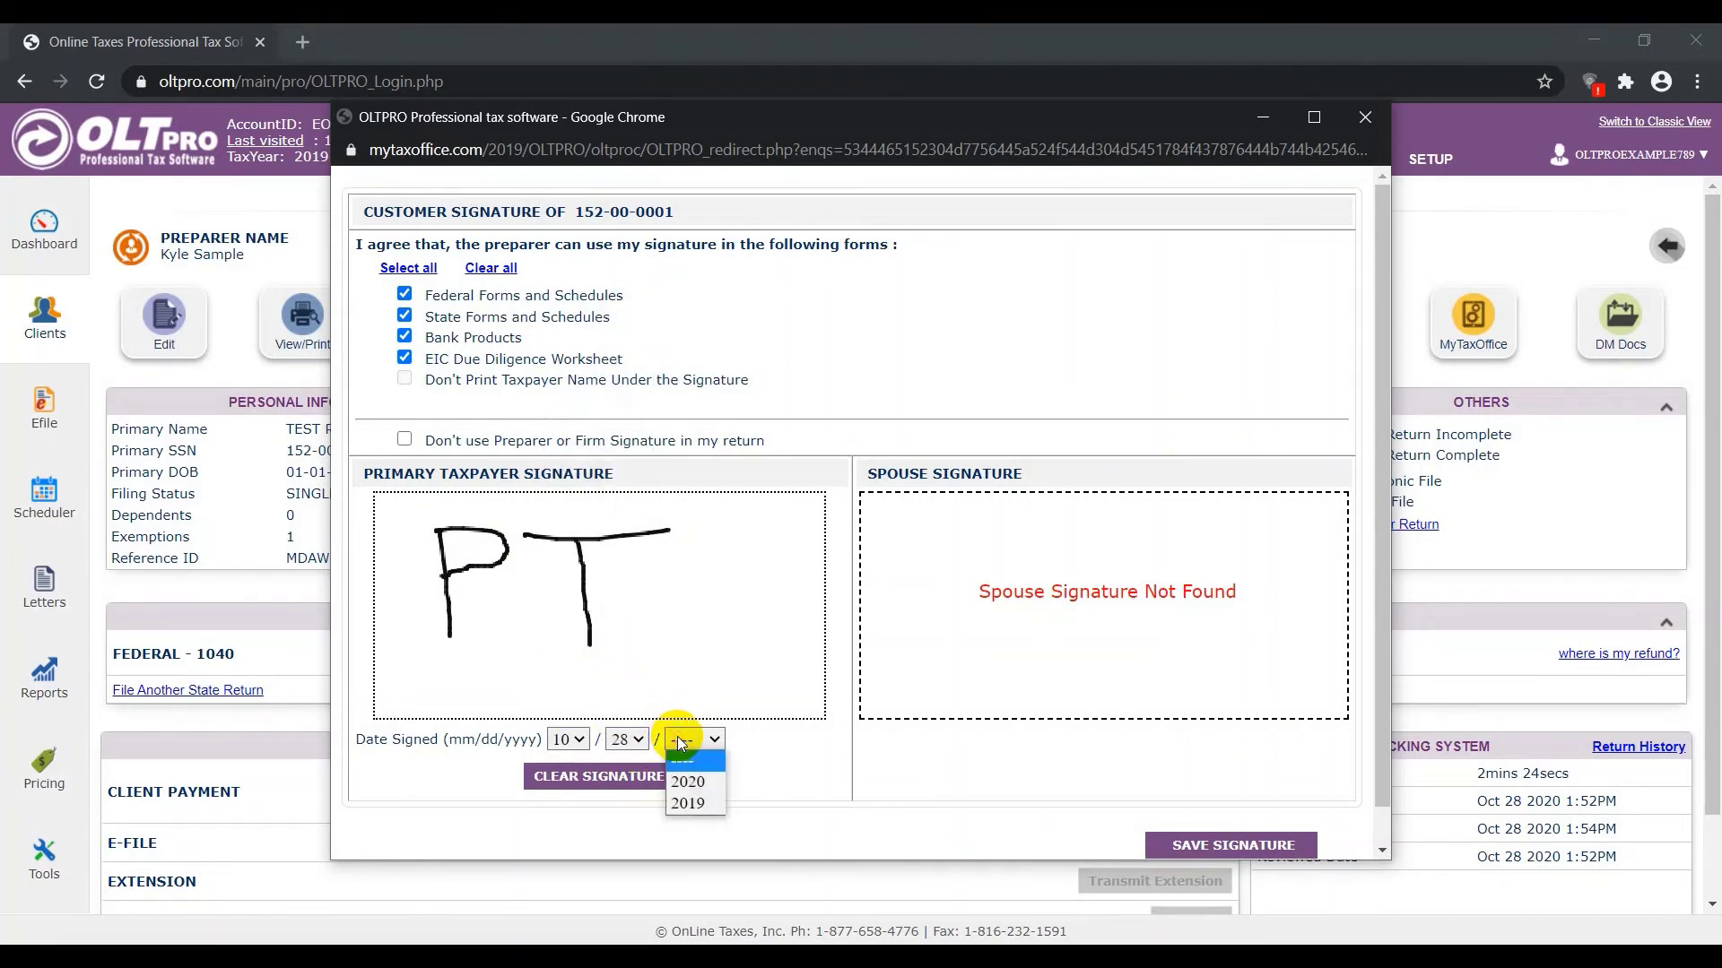
left_click(1207, 847)
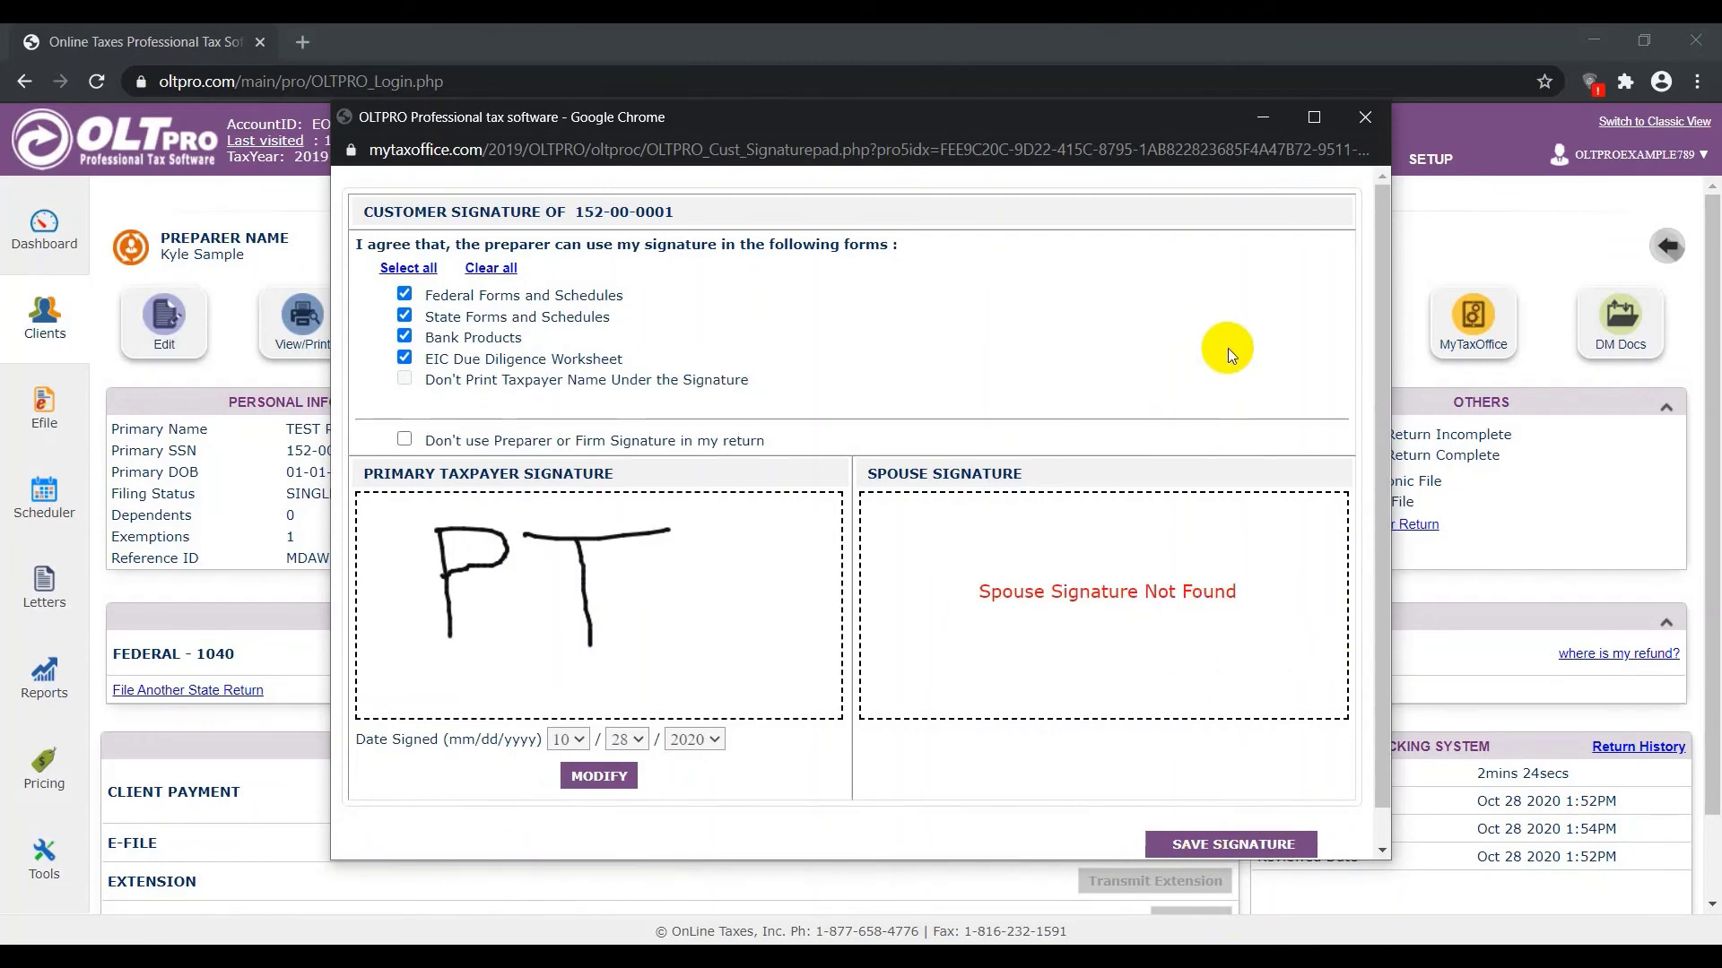
left_click(1367, 124)
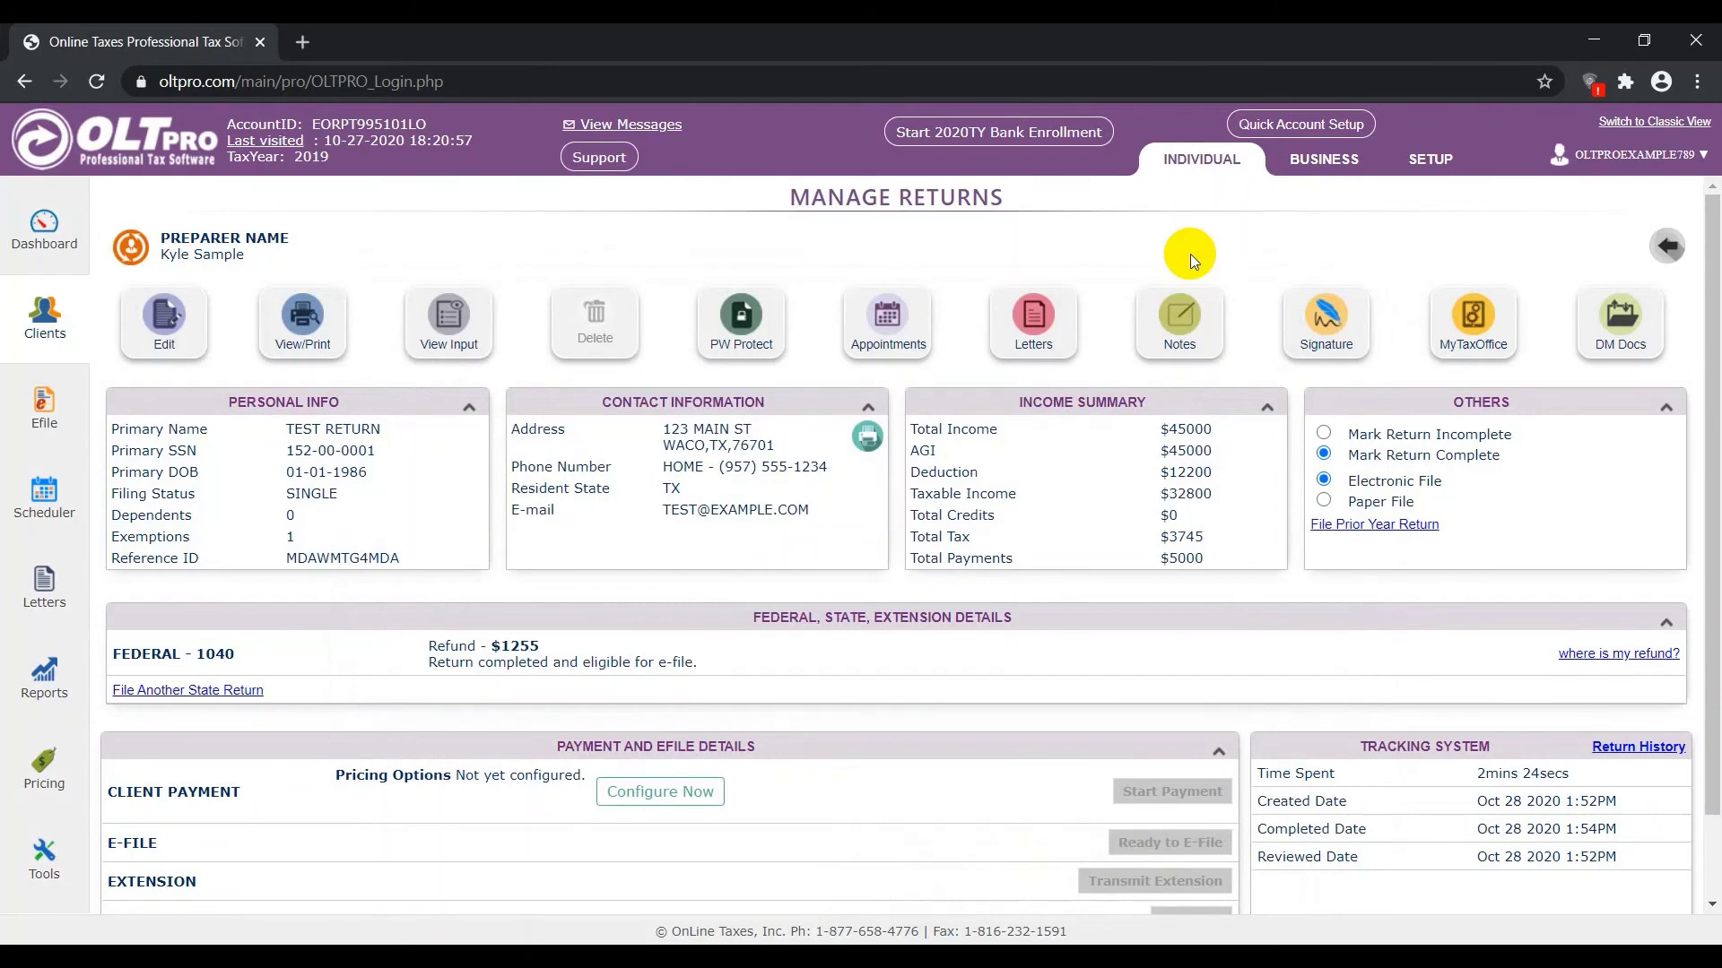
left_click(311, 324)
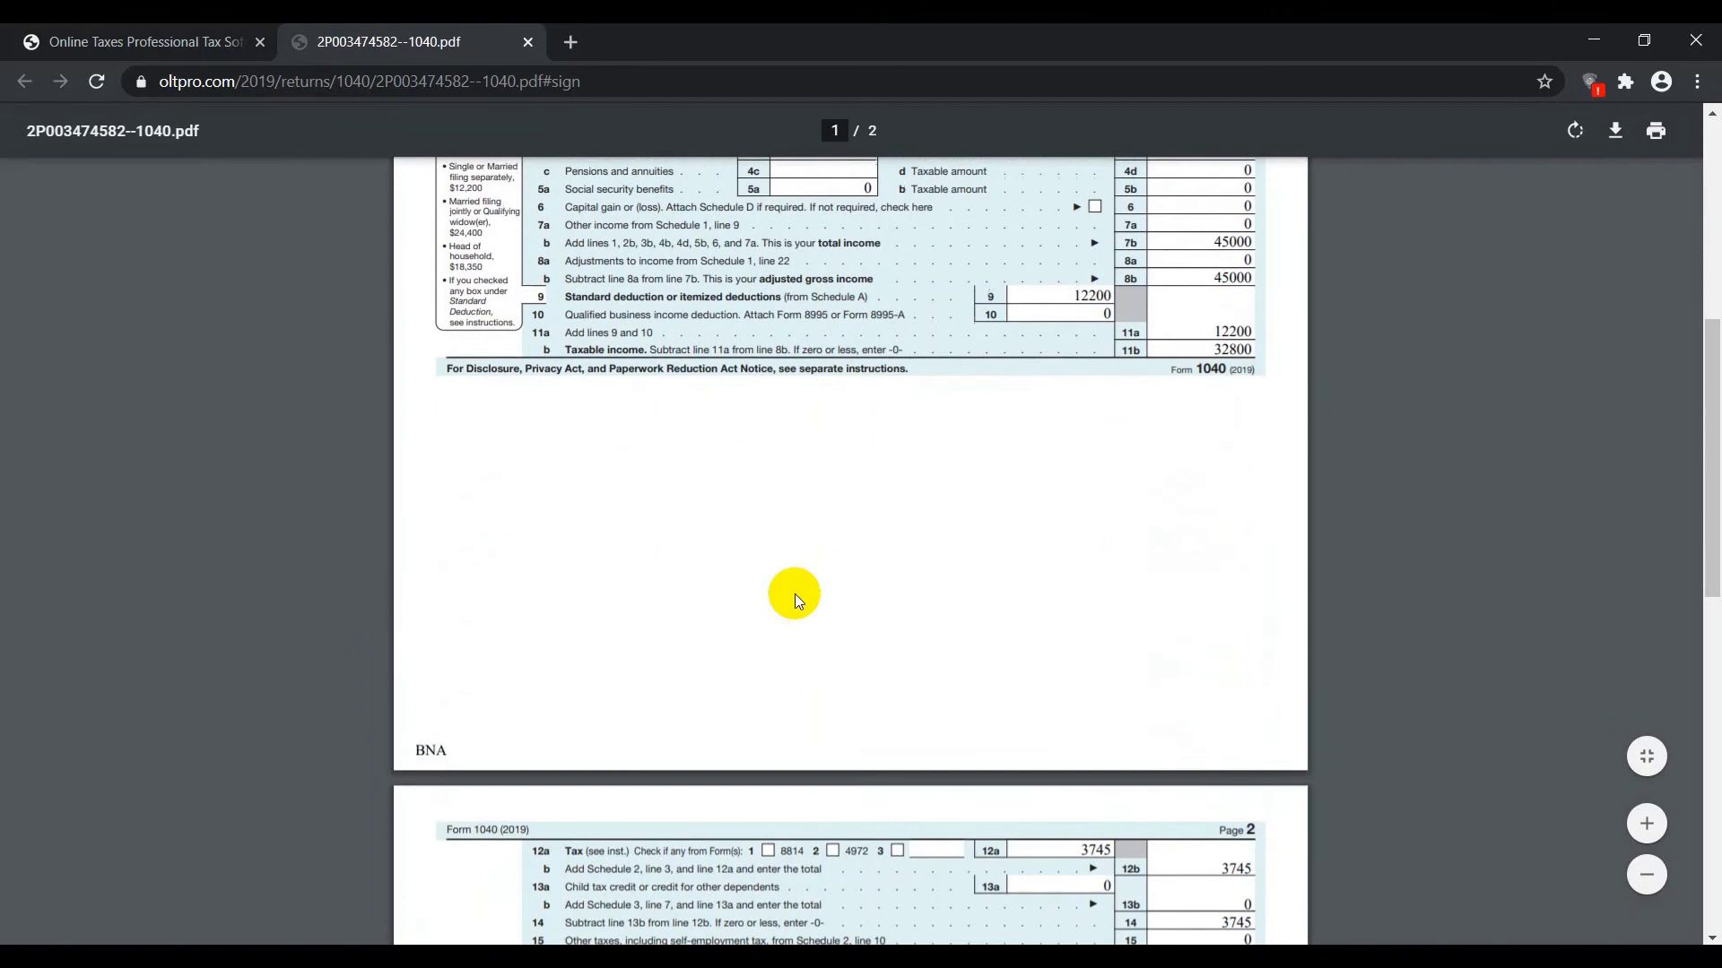
scroll(796, 598, "down", 3)
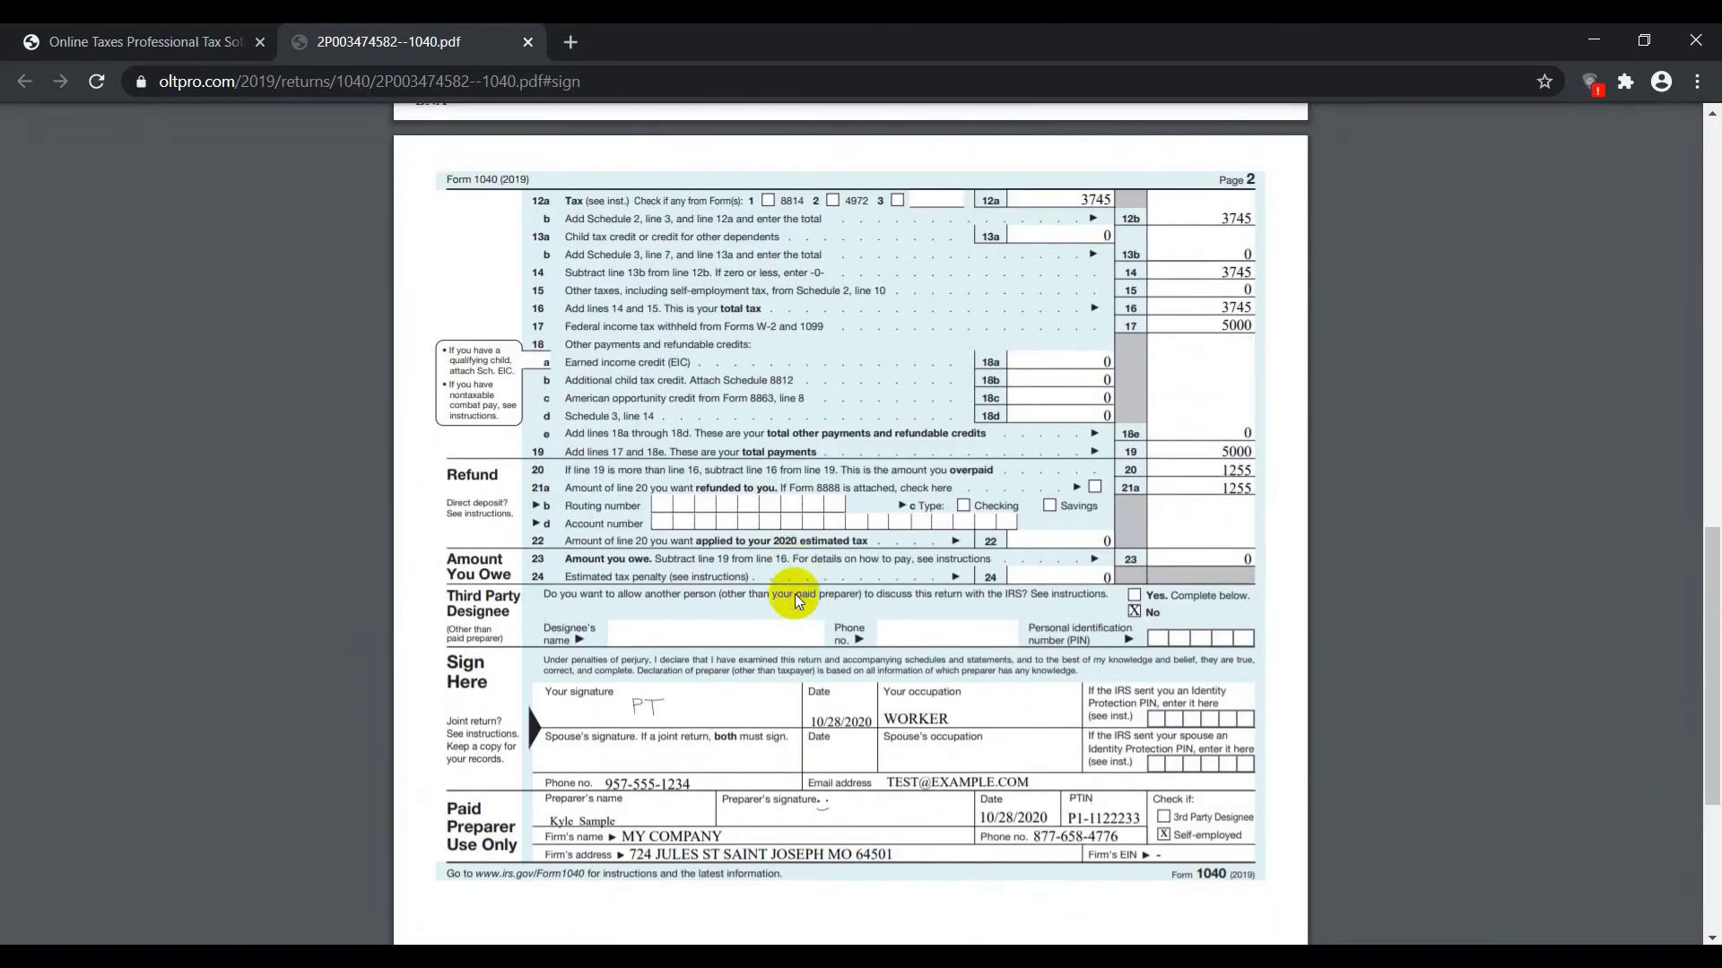